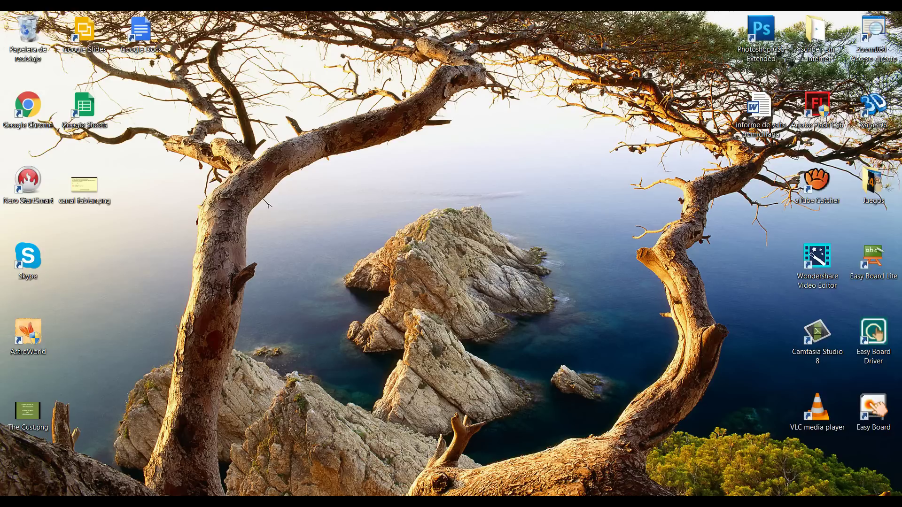
- Launch Excel 2016 from the Start menu search and open a blank workbook (Libro en blanco)
key(super)
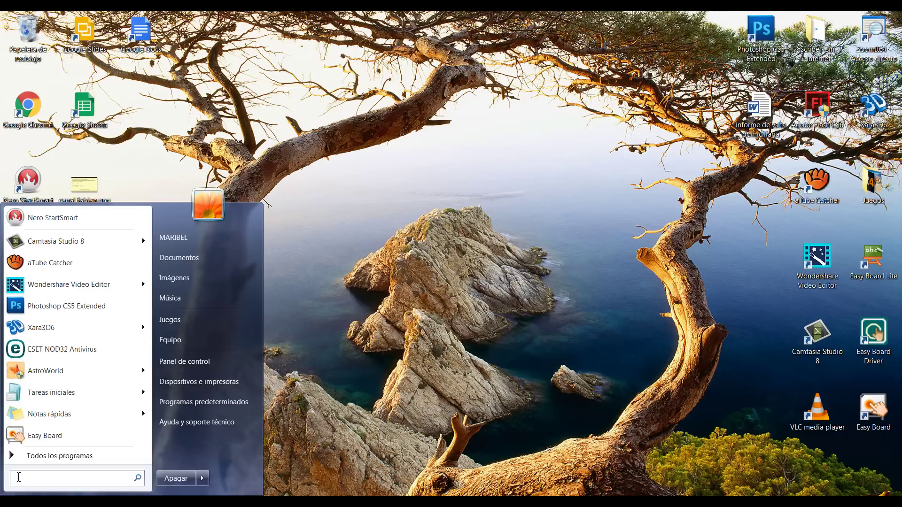
text(exce)
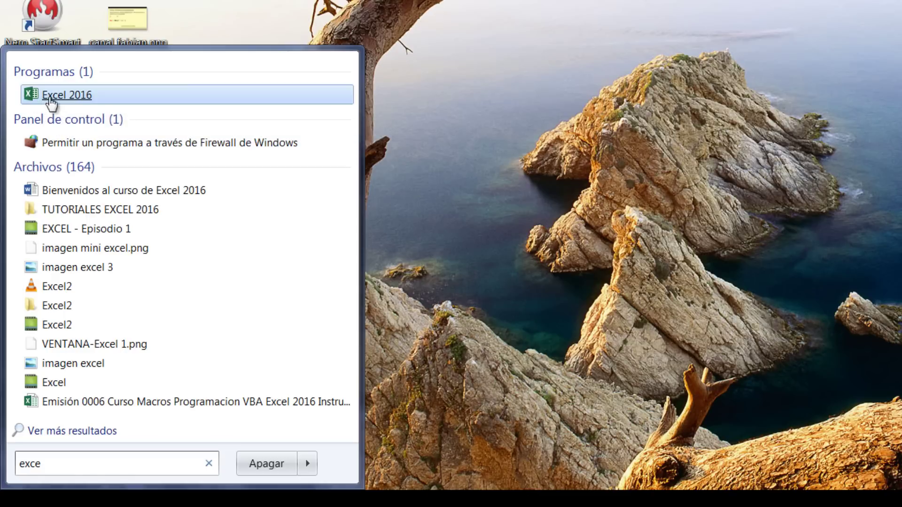
click(52, 99)
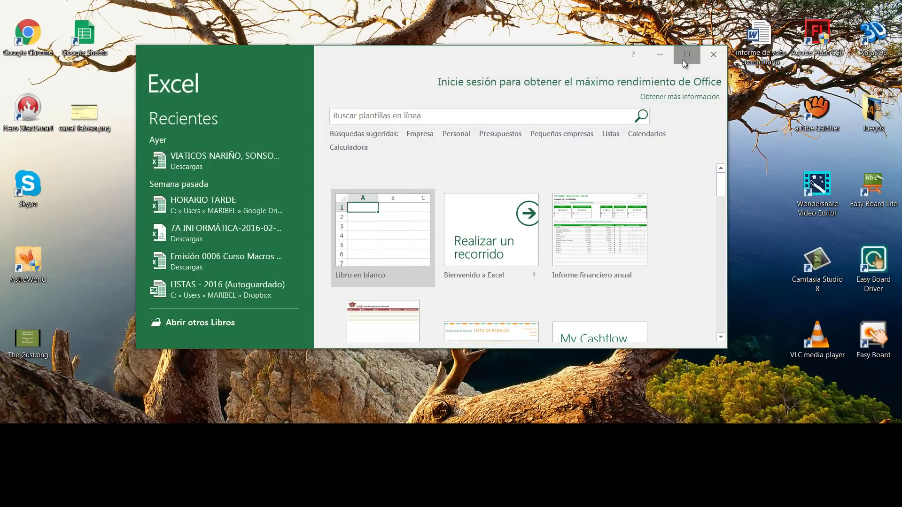
click(683, 60)
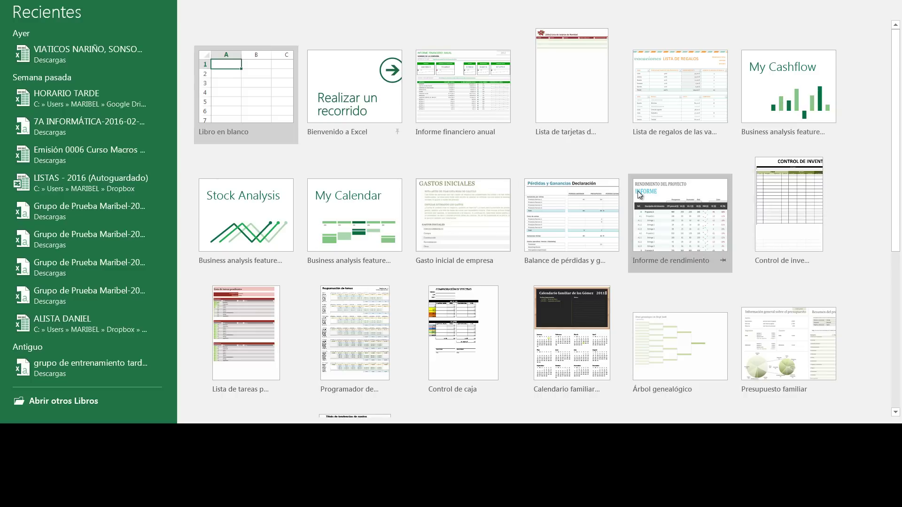
click(247, 100)
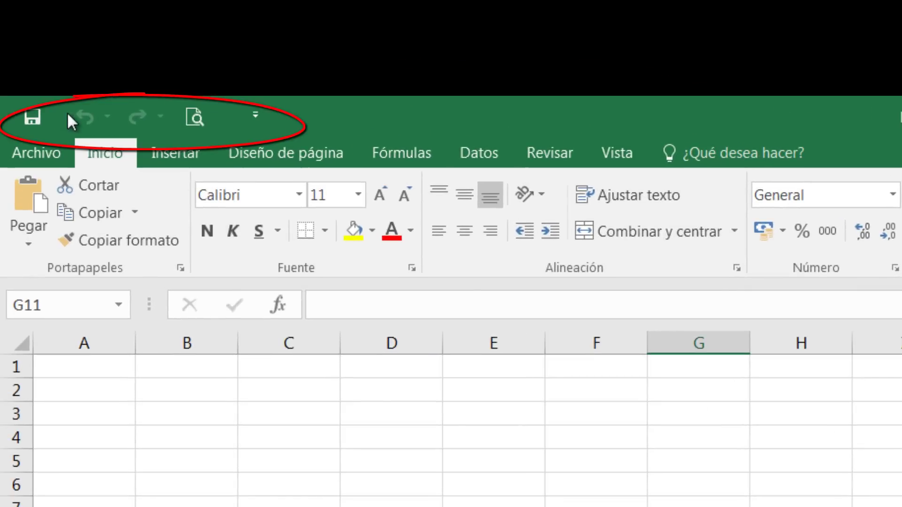
- Open the Quick Access Toolbar customization dropdown list
click(256, 119)
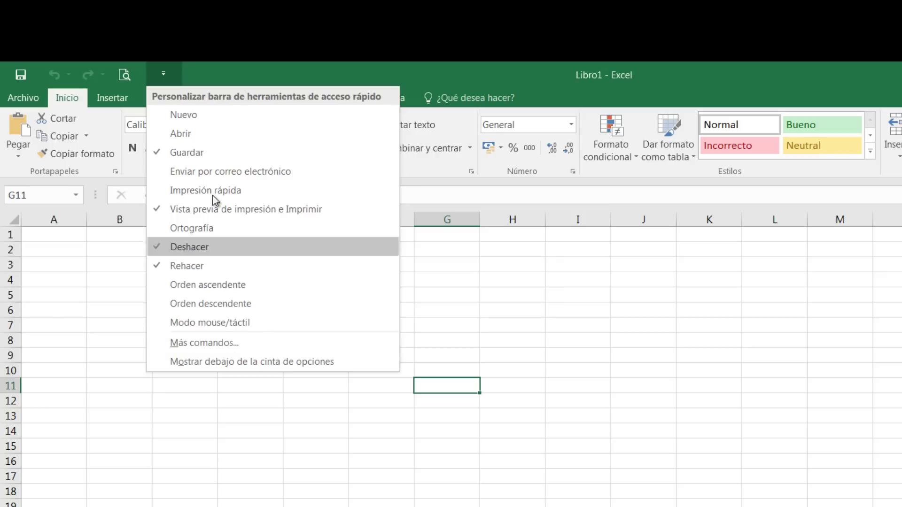
- Dismiss the Quick Access Toolbar customization list, leaving it unchanged
click(165, 75)
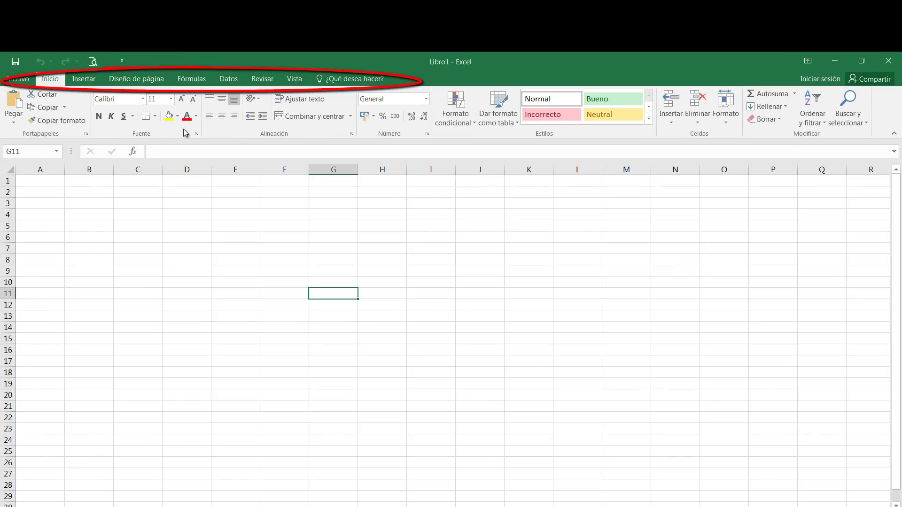
click(87, 81)
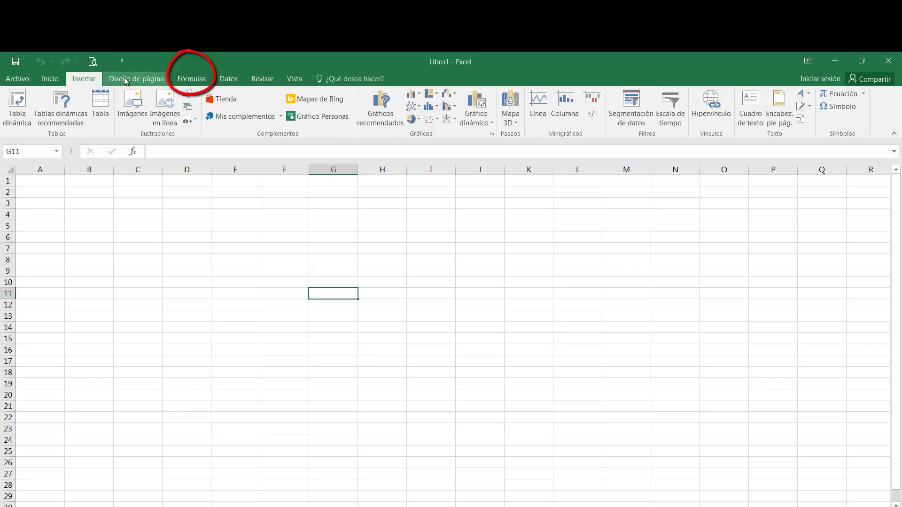
click(126, 81)
click(86, 82)
click(53, 83)
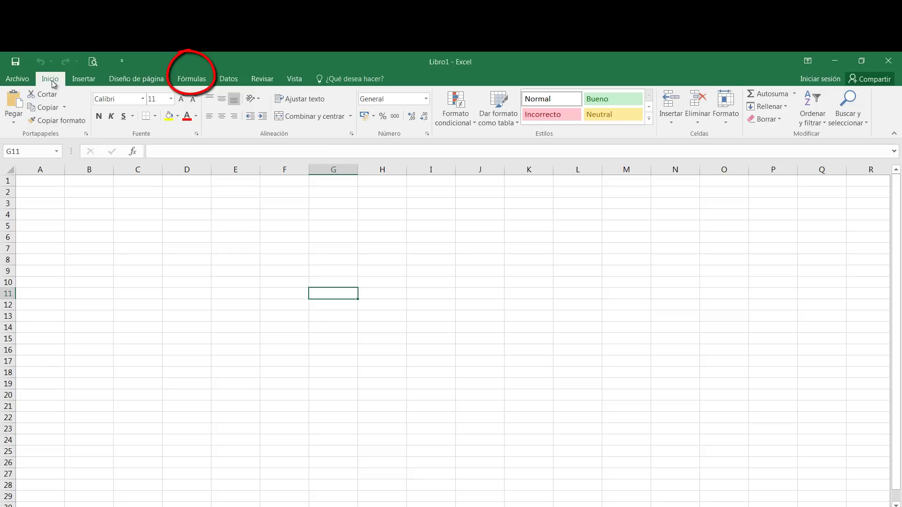
click(80, 85)
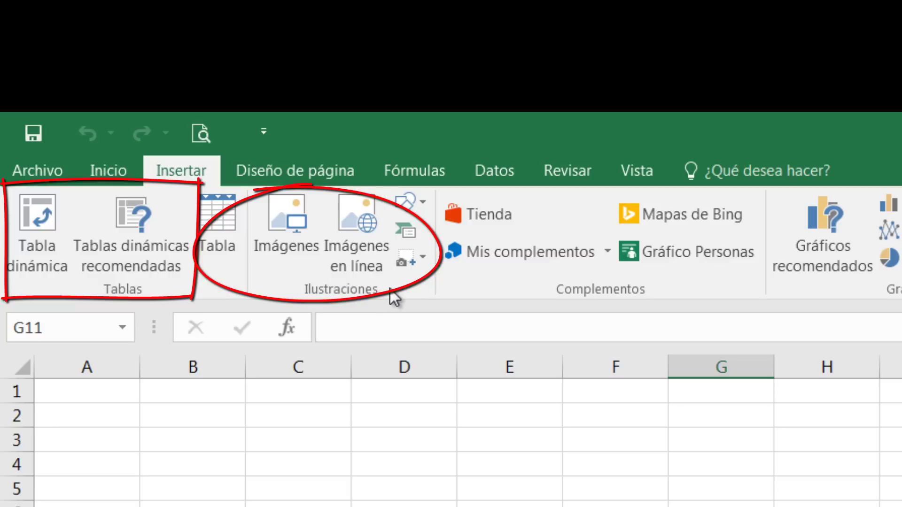
click(104, 171)
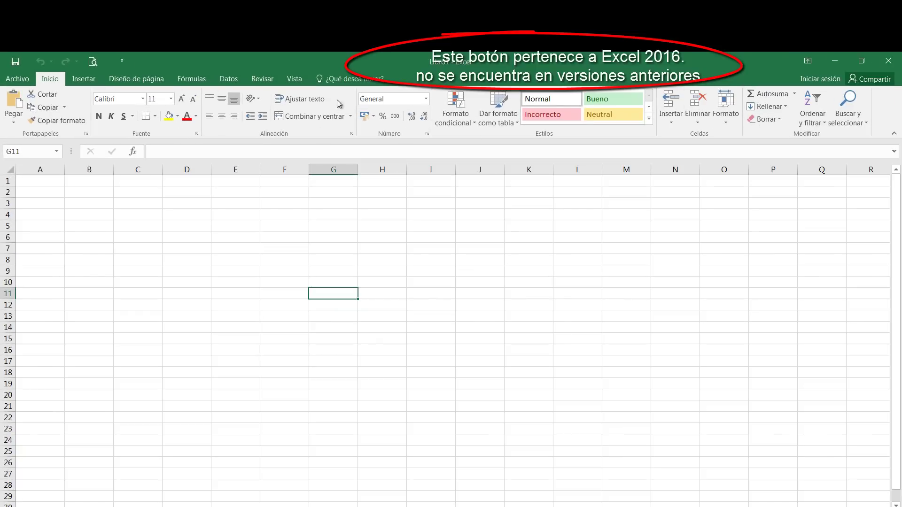
click(809, 61)
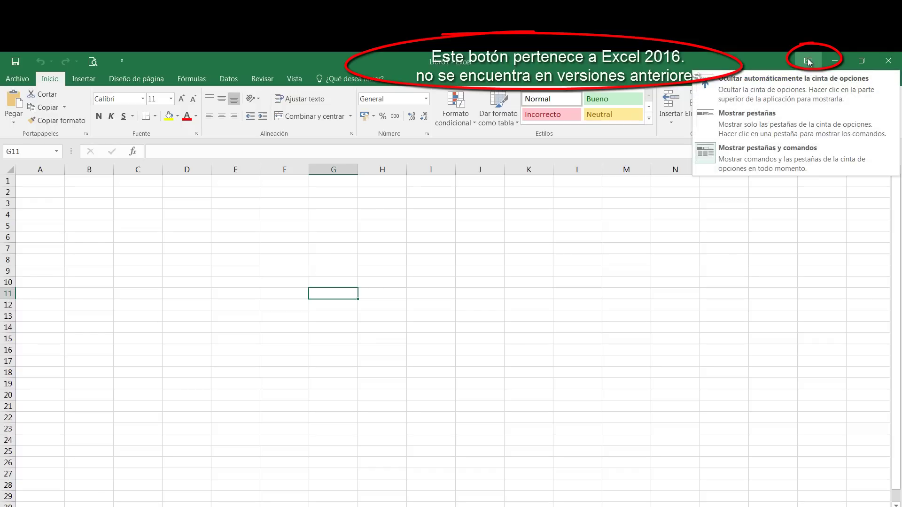
click(758, 91)
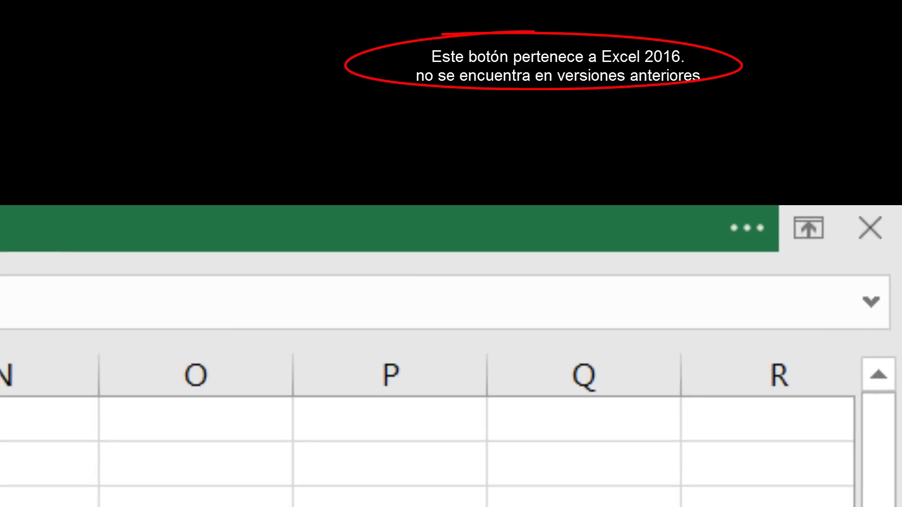
click(804, 224)
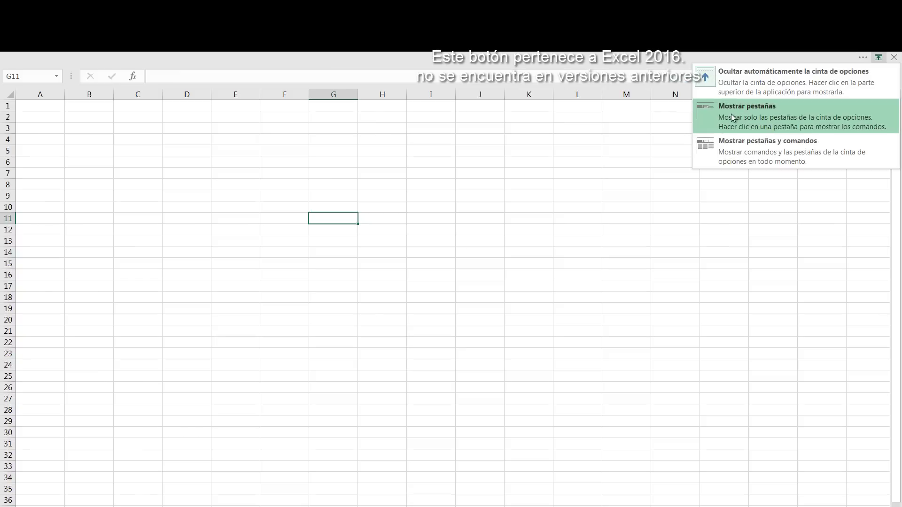
click(732, 116)
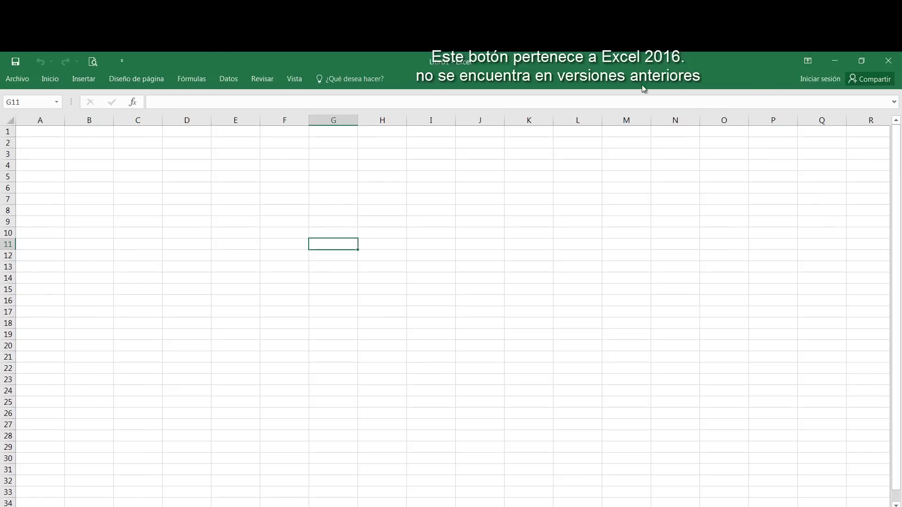
click(808, 61)
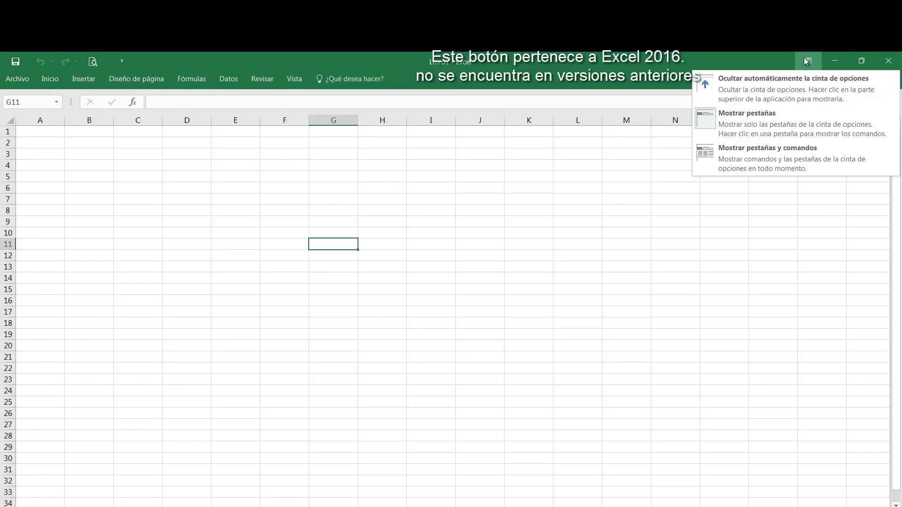
click(752, 155)
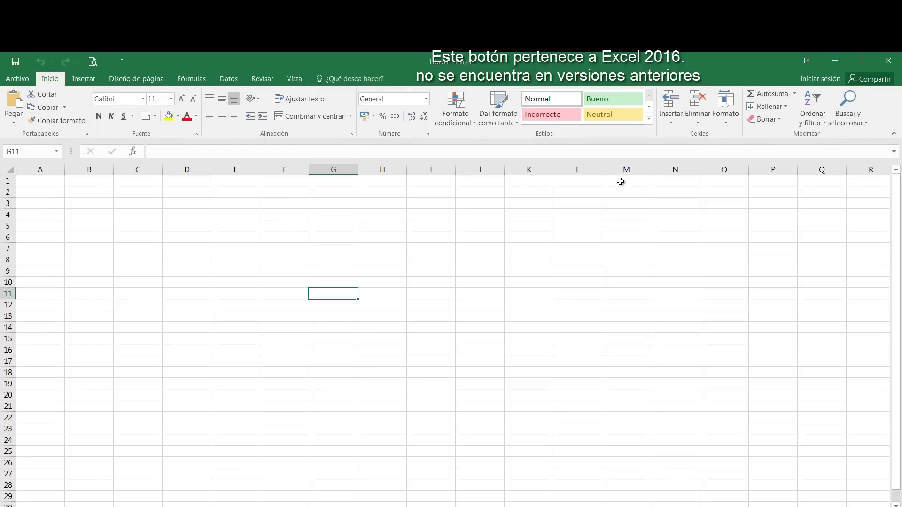
click(206, 267)
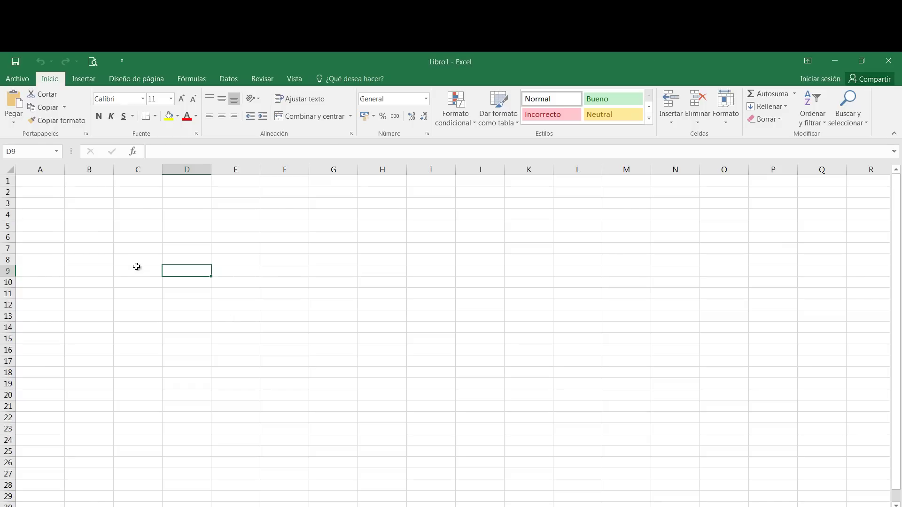
double_click(51, 81)
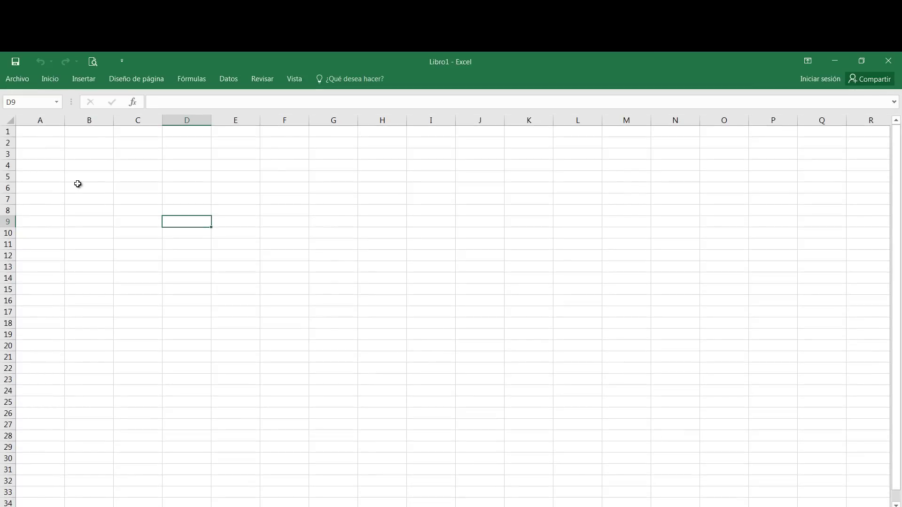
double_click(48, 81)
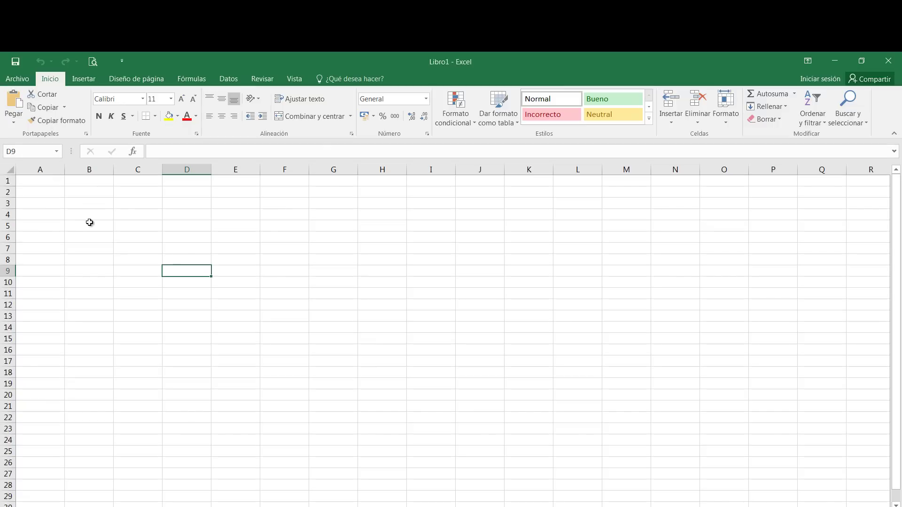
click(89, 225)
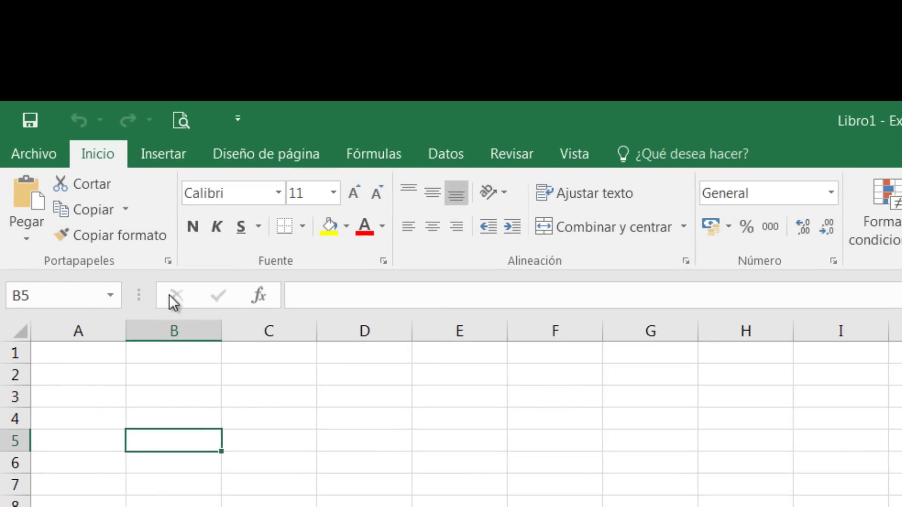
click(321, 295)
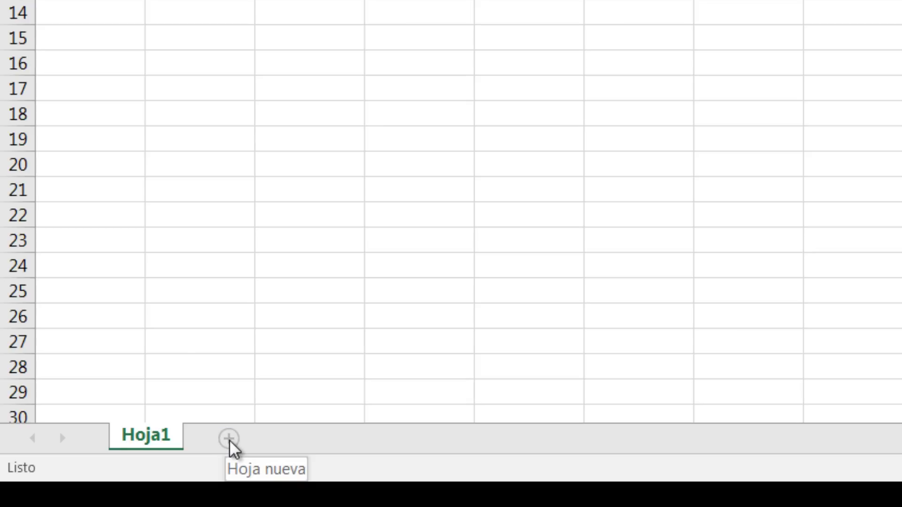
- Add sheets Hoja2 and Hoja3, then rename Hoja1 to costos
click(229, 440)
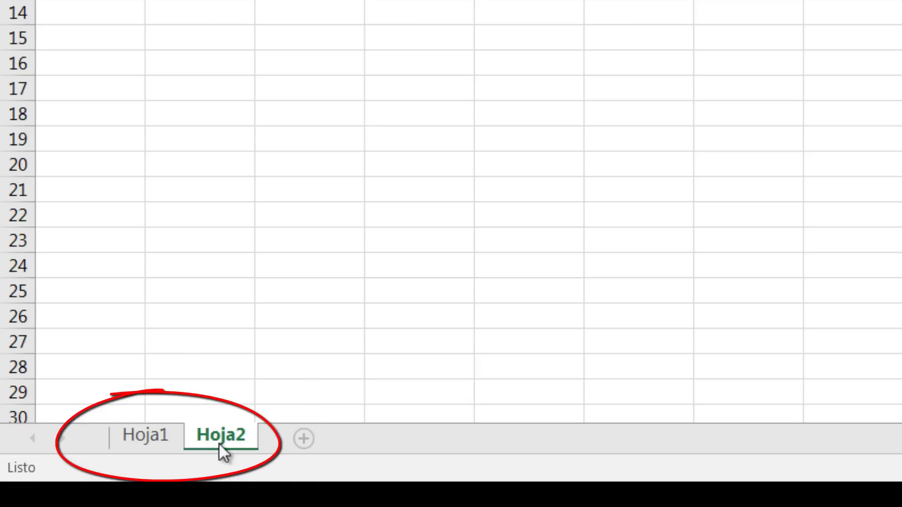
click(301, 439)
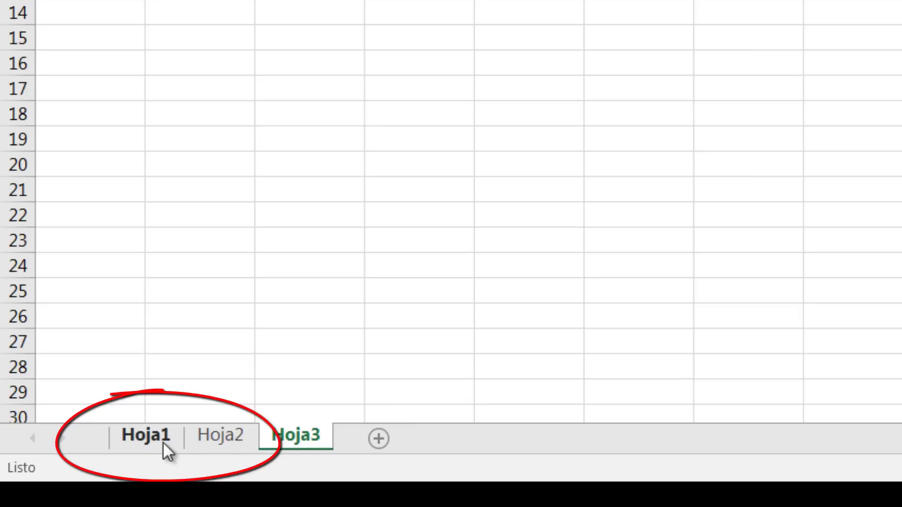
click(141, 437)
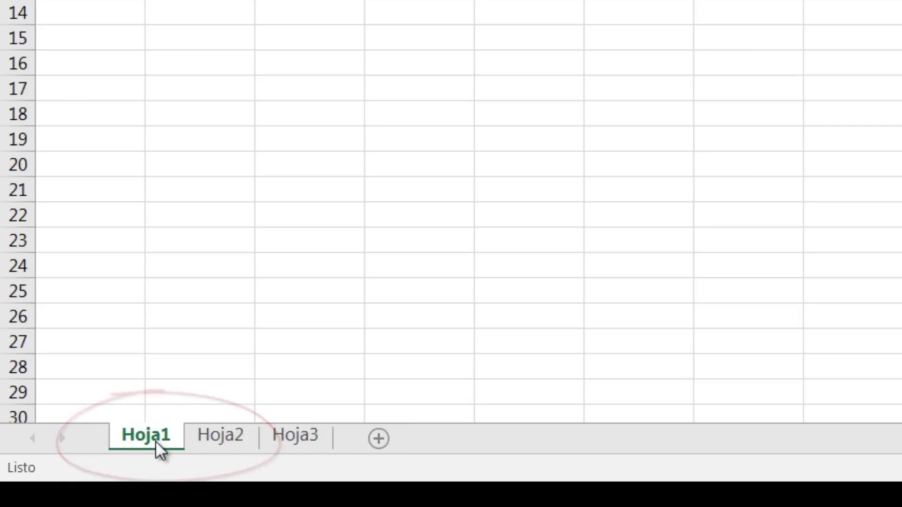
right_click(128, 436)
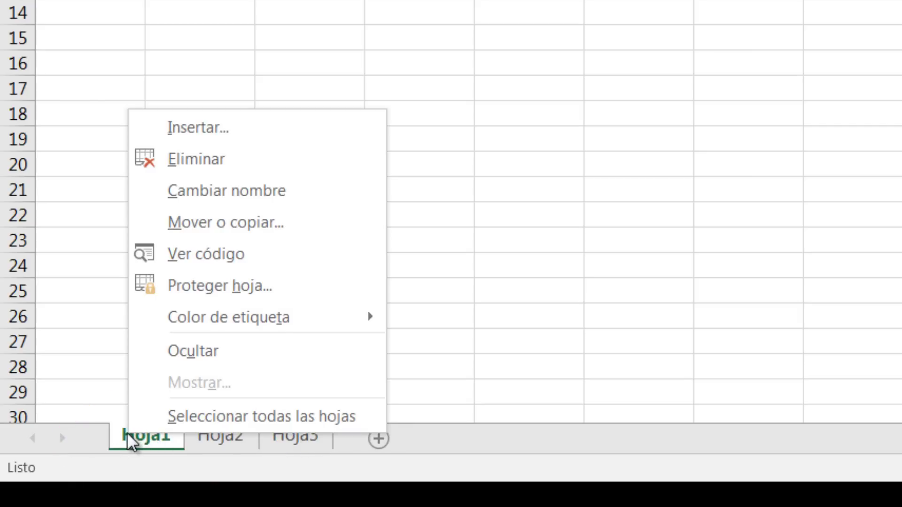
click(192, 195)
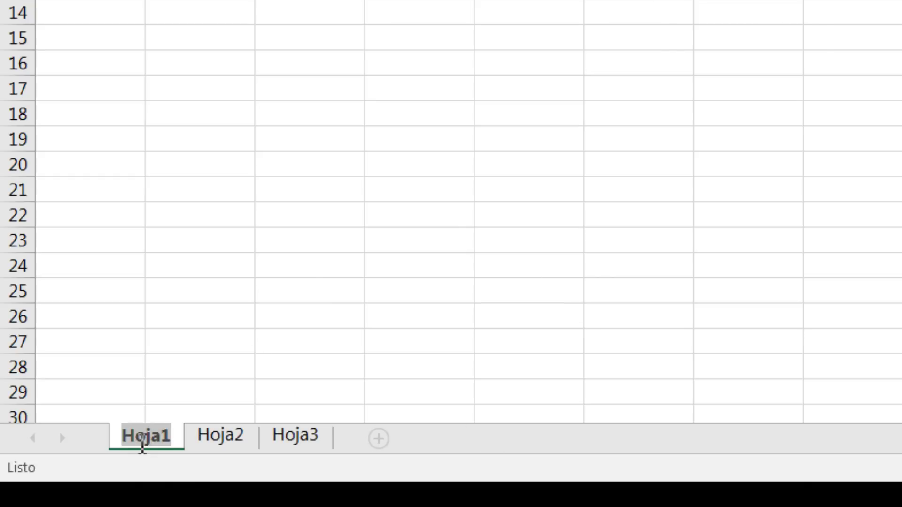
text(costos)
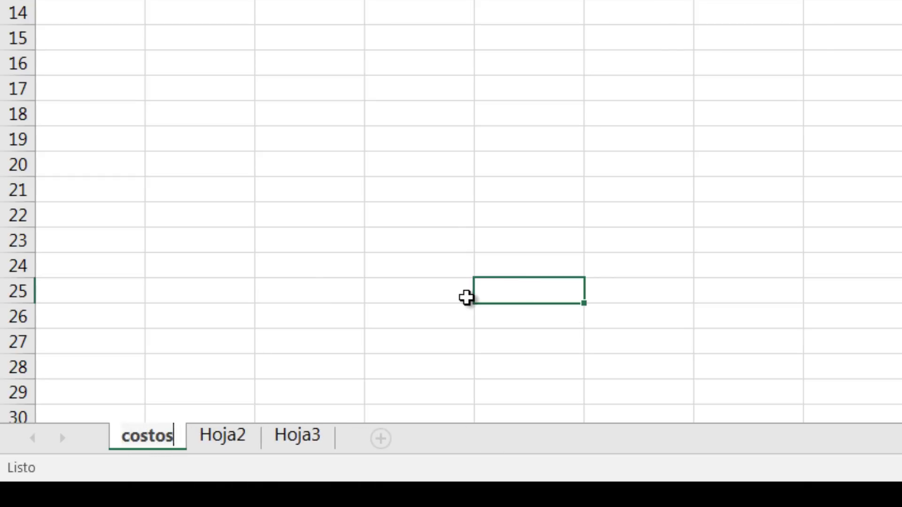
key(Return)
- Rename the Hoja2 sheet to fechas
click(221, 441)
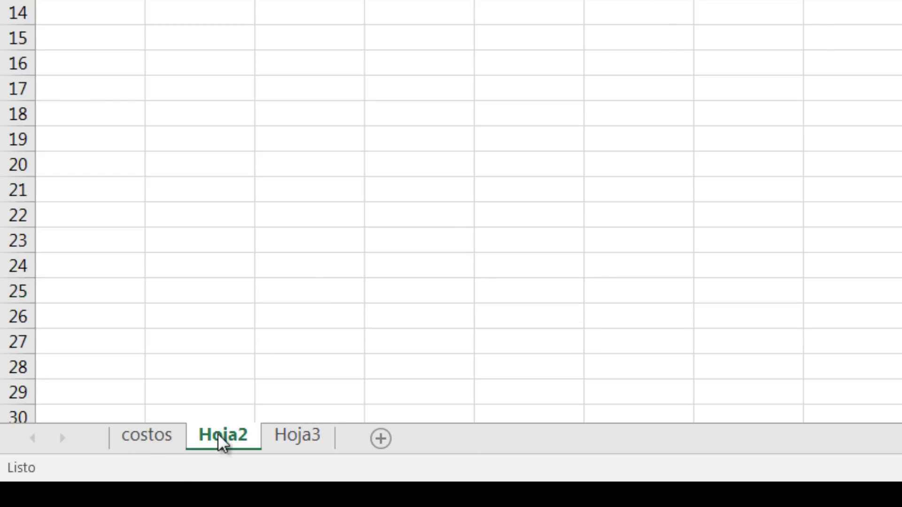
right_click(220, 442)
click(298, 192)
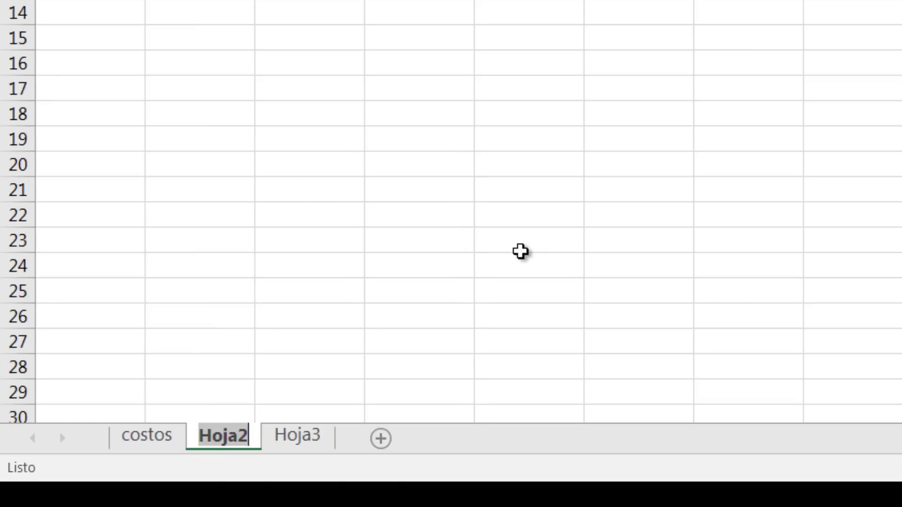
text(f)
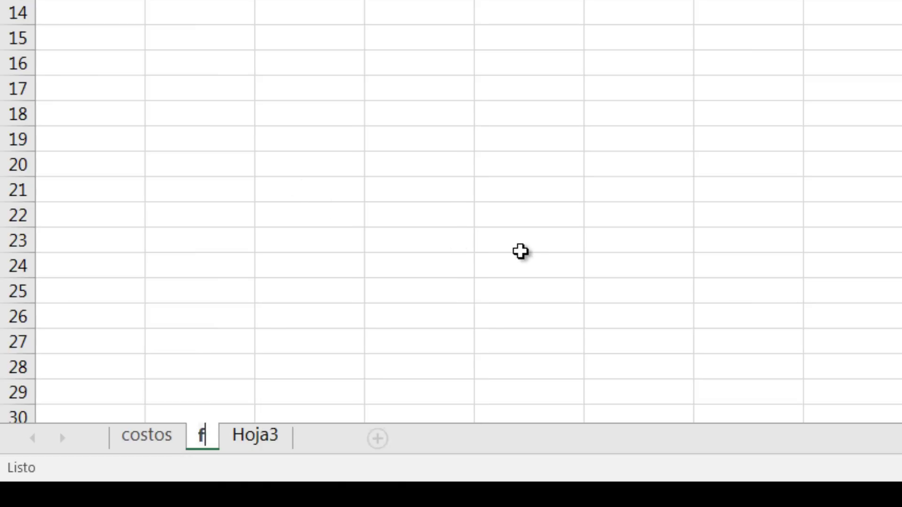
text(echas)
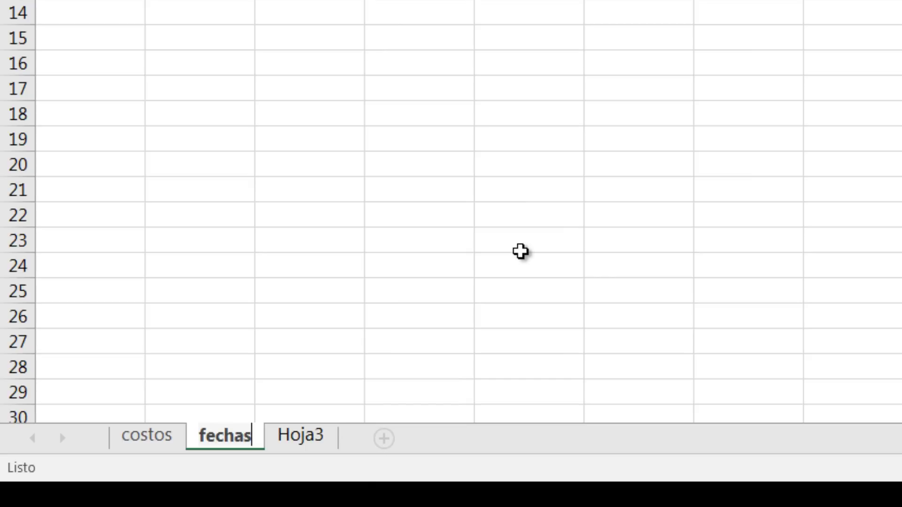
click(148, 442)
- Add an extra sheet, Hoja4, and then delete it
click(323, 446)
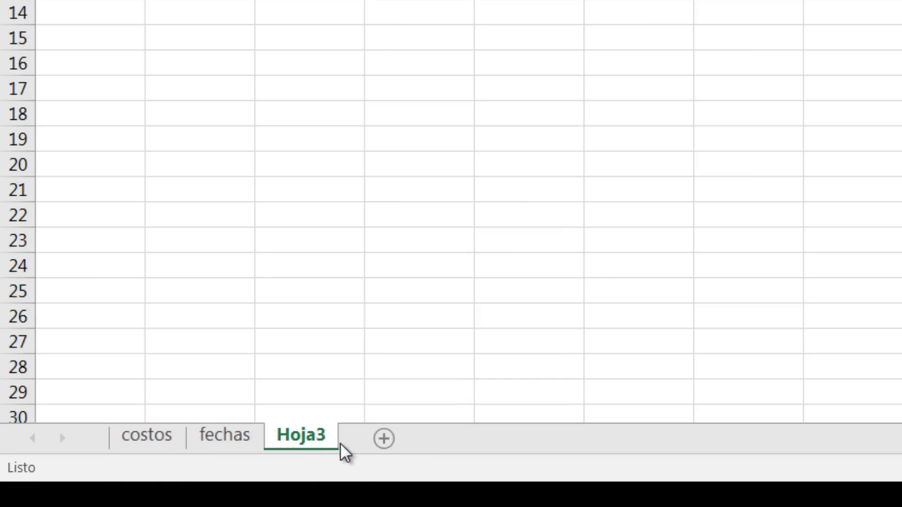
click(383, 441)
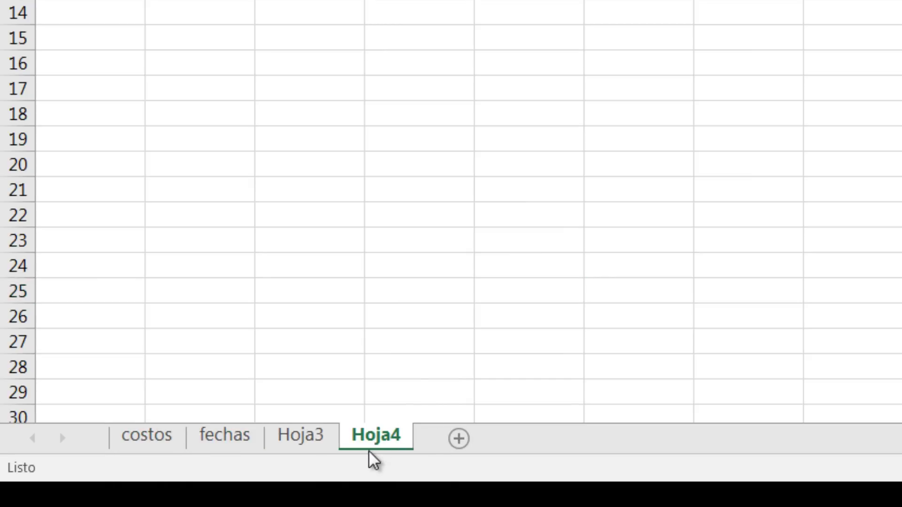
right_click(377, 446)
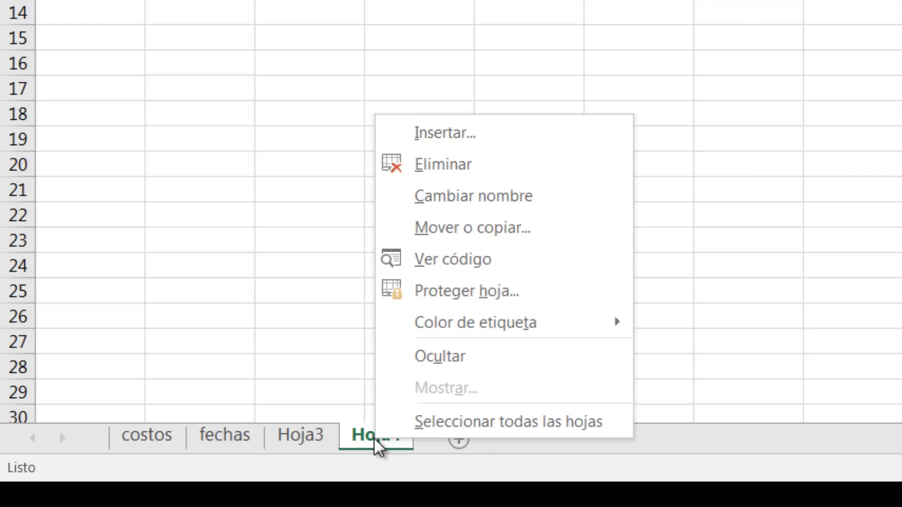
click(438, 165)
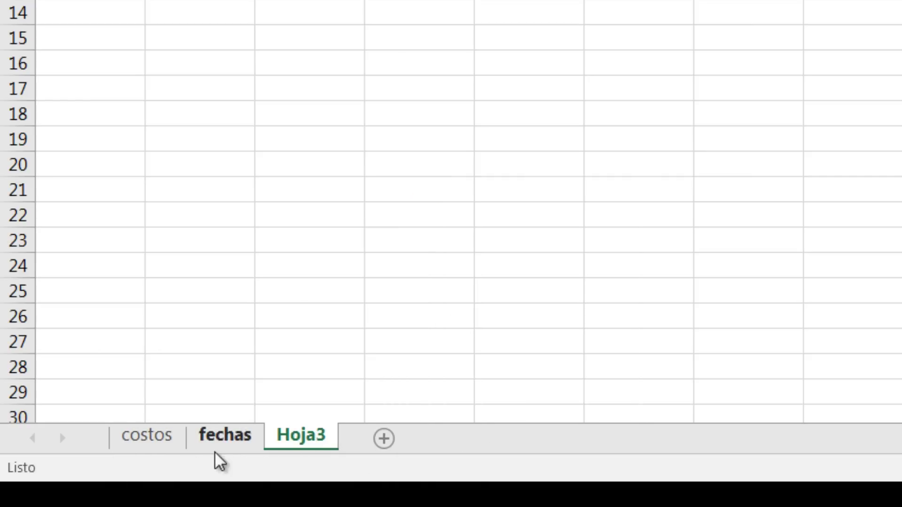
- Switch back and forth between the fechas and costos tabs, finishing on costos
click(160, 448)
click(226, 447)
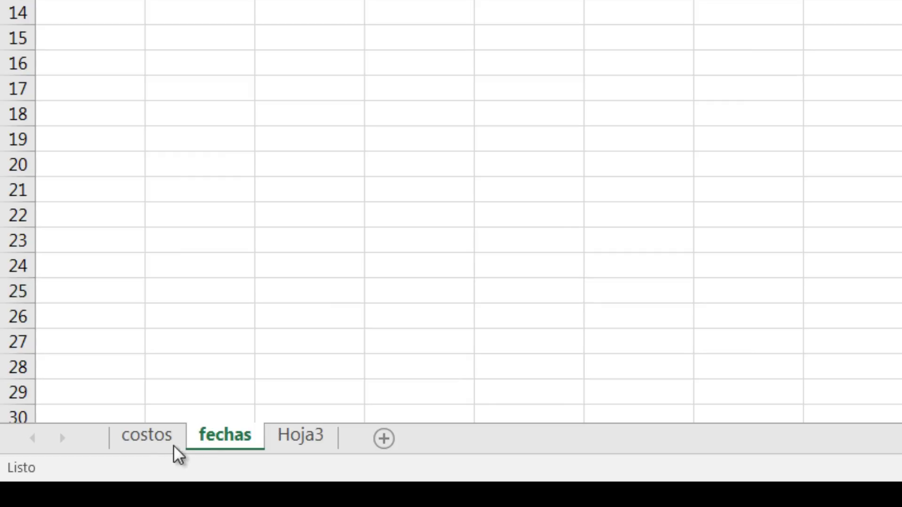
click(146, 447)
click(230, 444)
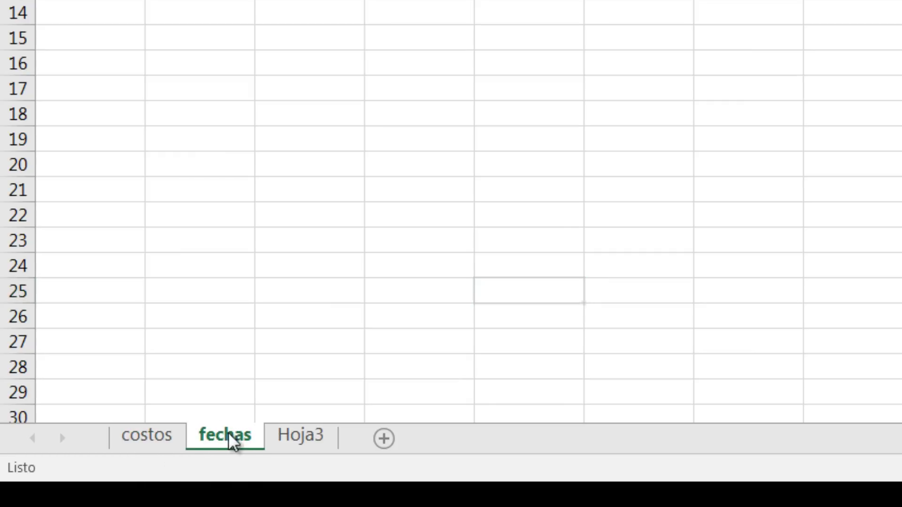
click(159, 443)
click(235, 441)
click(146, 438)
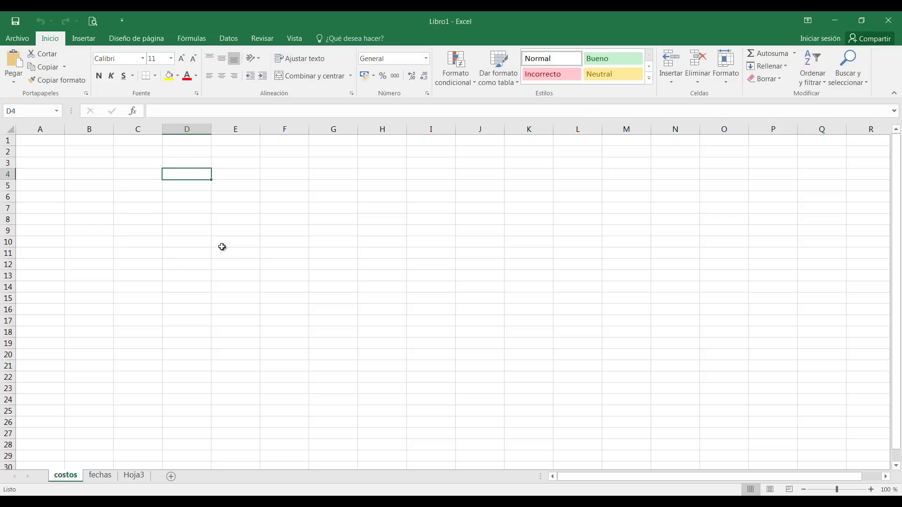
click(243, 128)
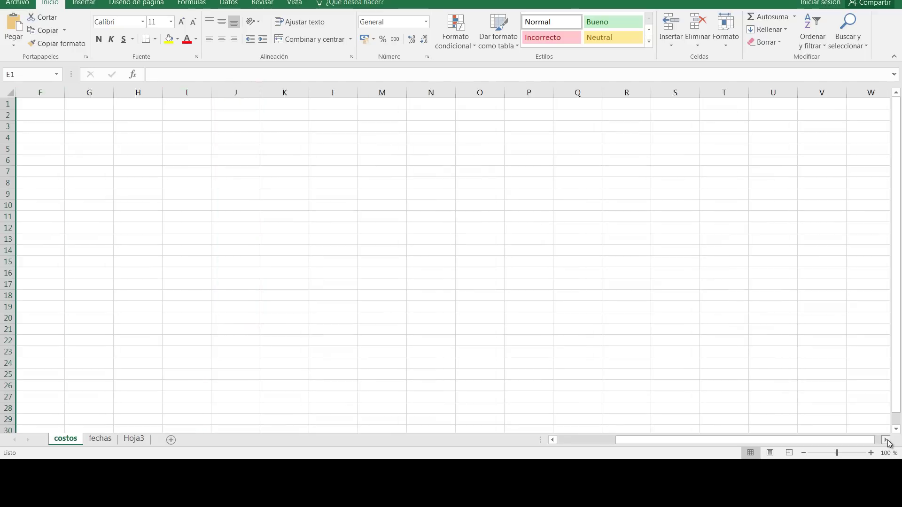
scroll(879, 440, right, 10)
scroll(880, 441, right, 1)
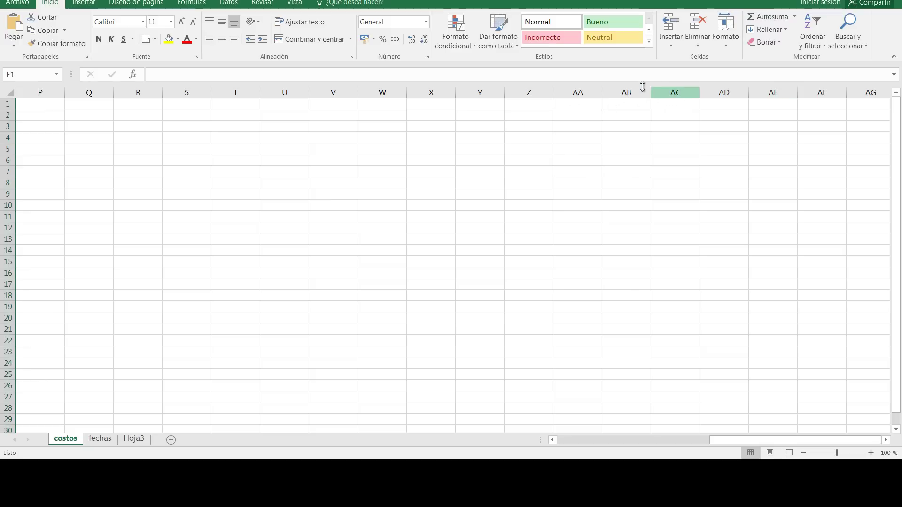
drag(775, 441, 578, 438)
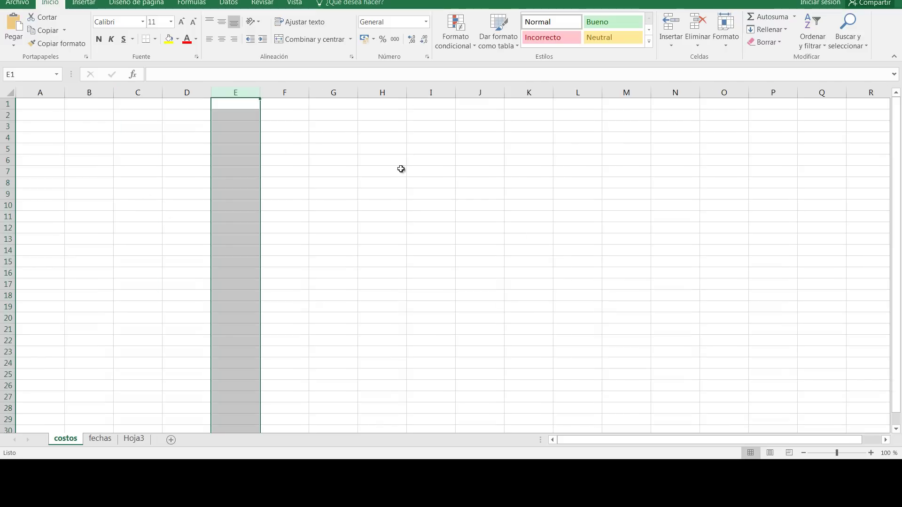
click(41, 92)
click(90, 93)
click(137, 93)
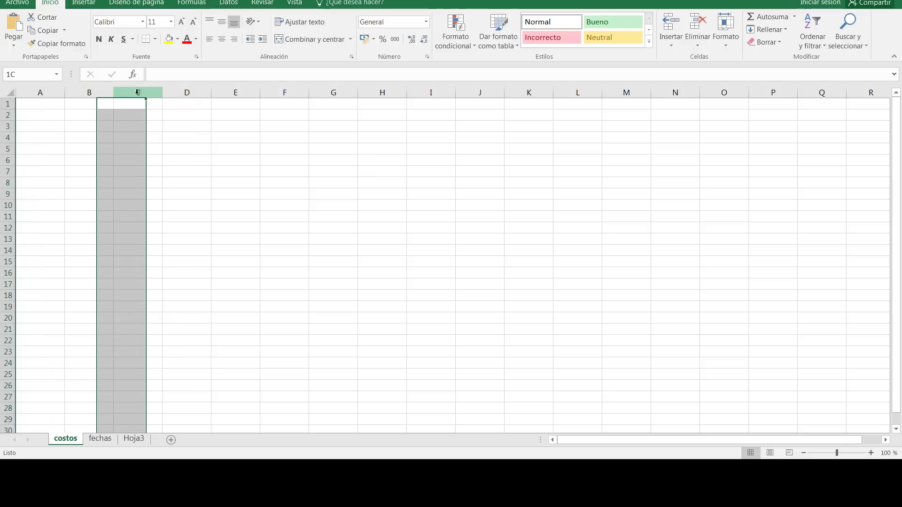
click(187, 92)
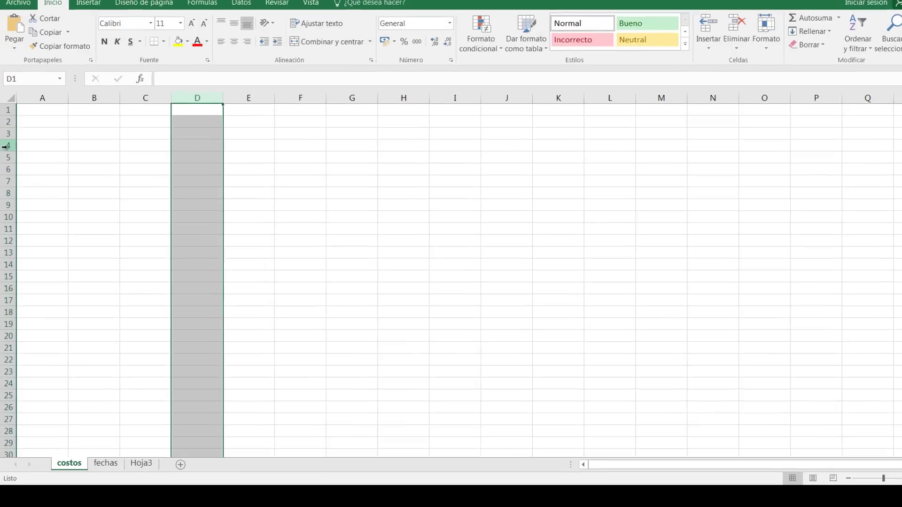
click(8, 137)
click(12, 200)
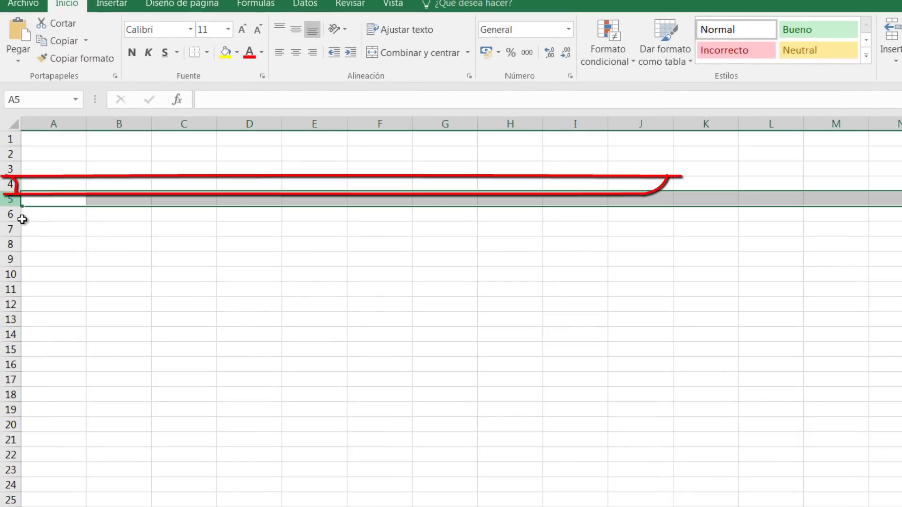
click(10, 186)
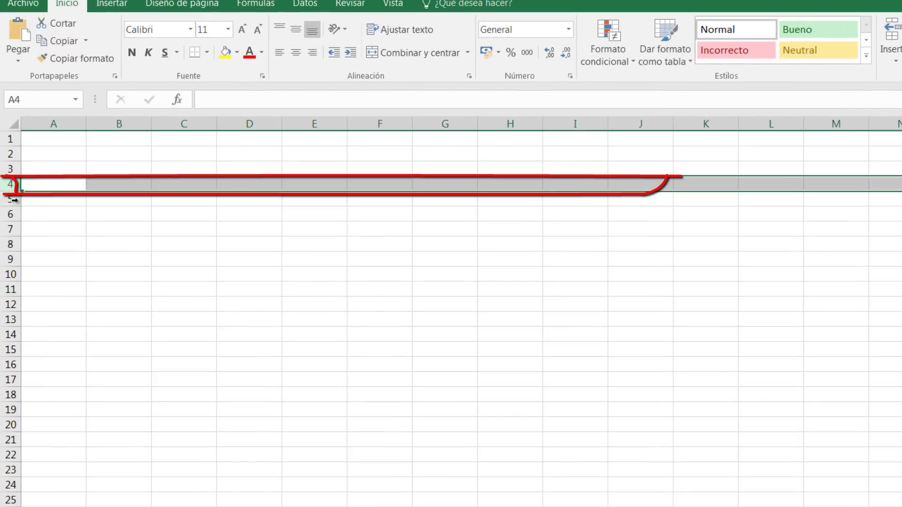
click(11, 199)
click(11, 229)
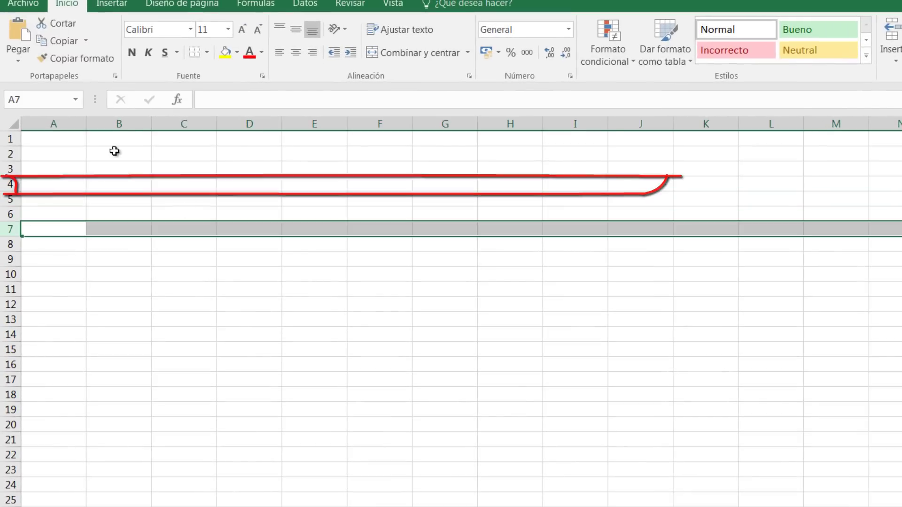
click(191, 123)
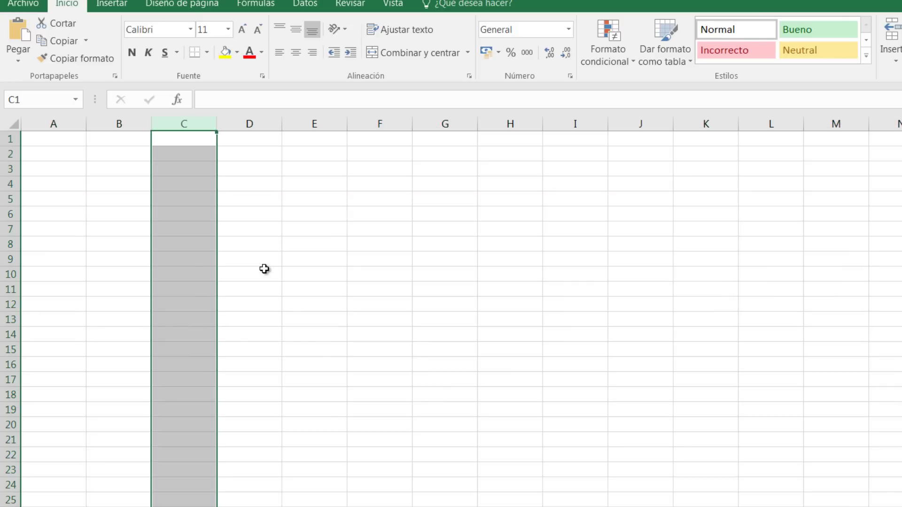
scroll(263, 268, down, 10)
scroll(264, 274, down, 11)
scroll(268, 278, down, 12)
scroll(275, 280, up, 6)
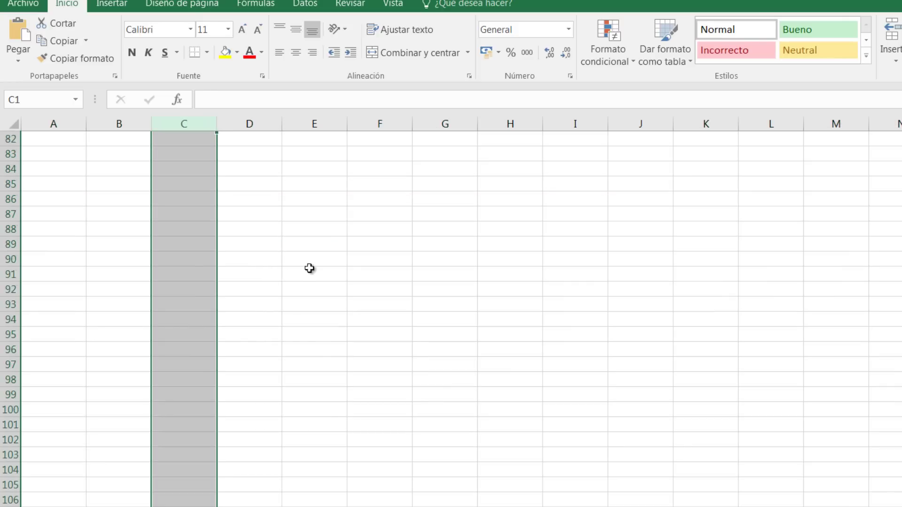
scroll(308, 268, up, 12)
scroll(316, 263, up, 7)
scroll(316, 255, up, 8)
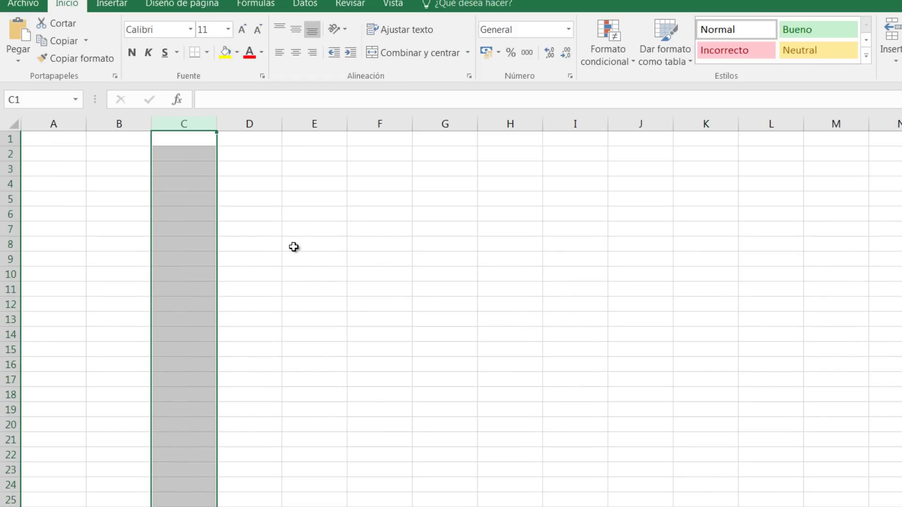
click(9, 200)
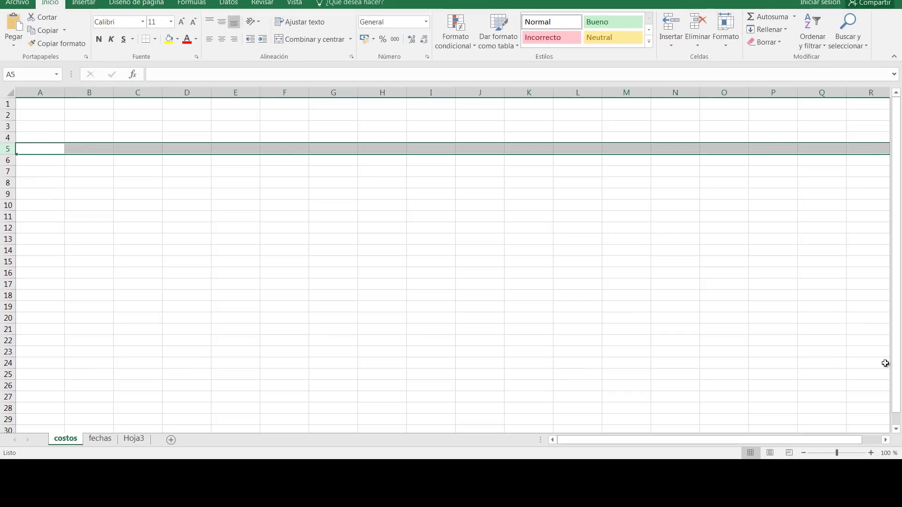
click(886, 440)
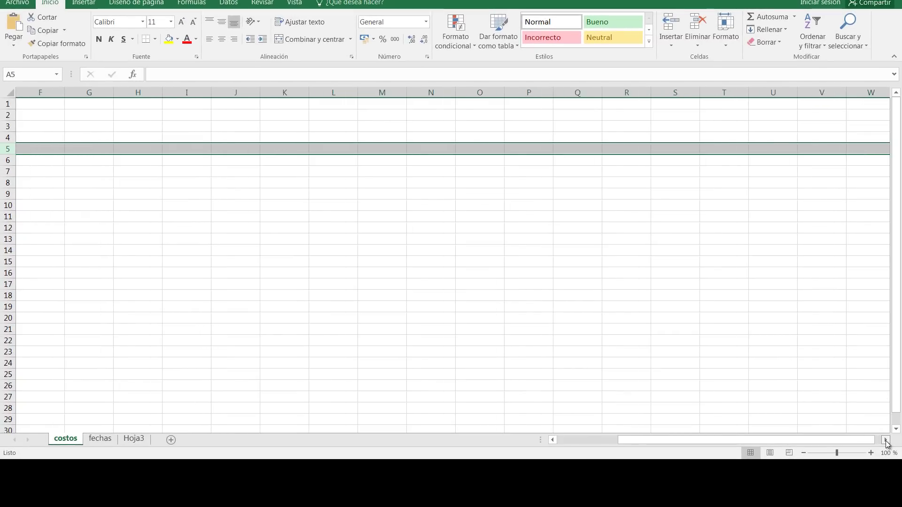
drag(825, 445, 559, 440)
click(132, 139)
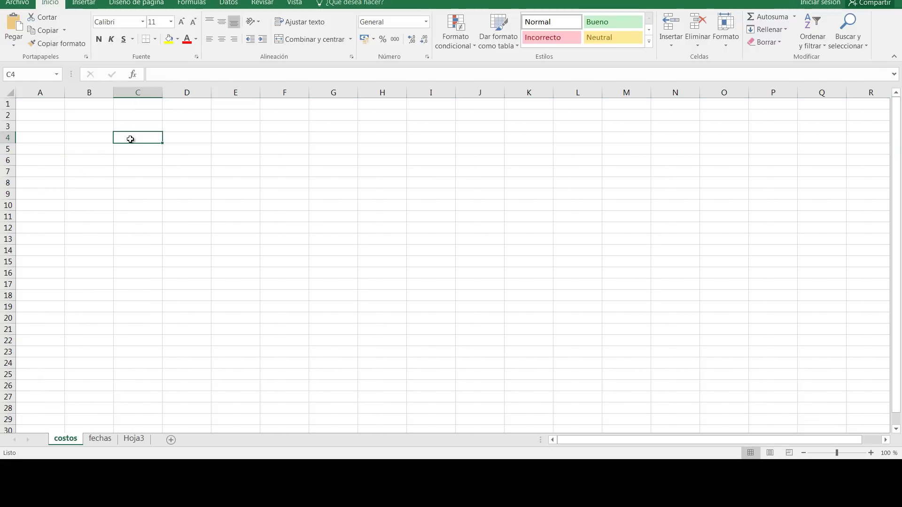
click(190, 181)
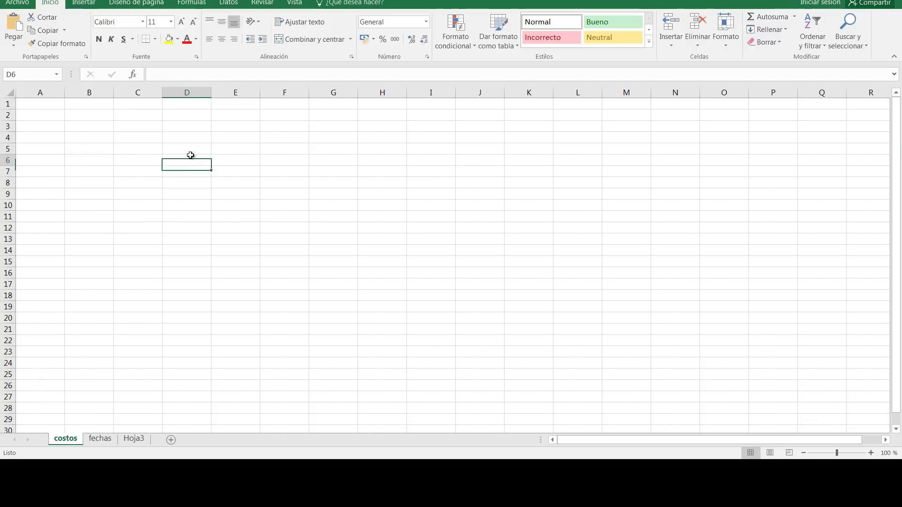
drag(190, 180, 187, 148)
click(246, 151)
click(186, 150)
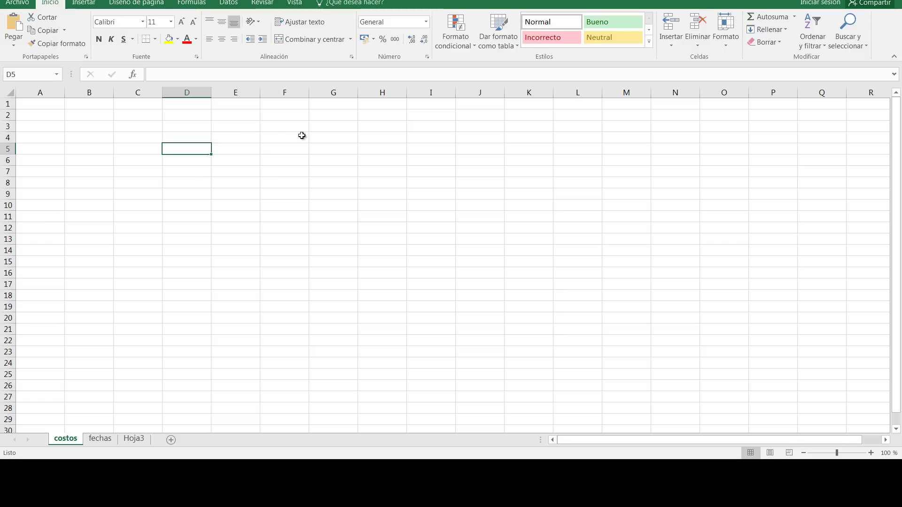
click(280, 127)
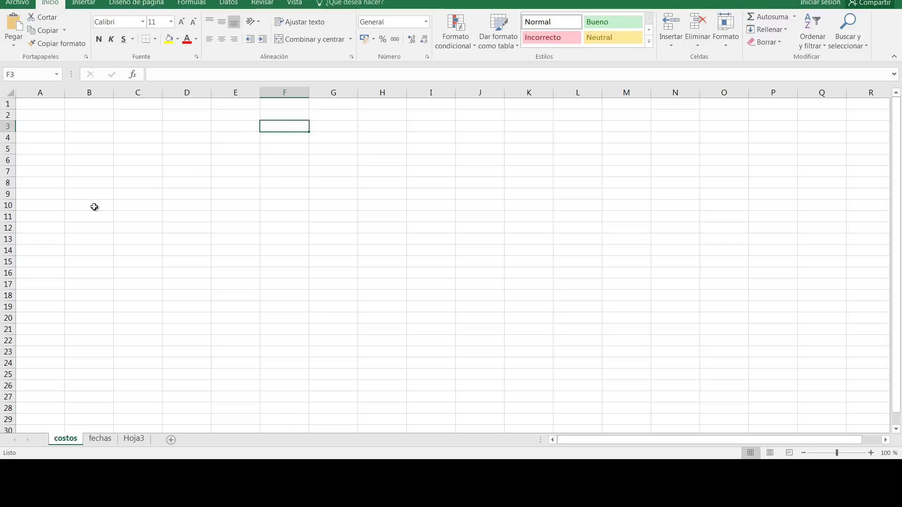
drag(138, 137, 130, 251)
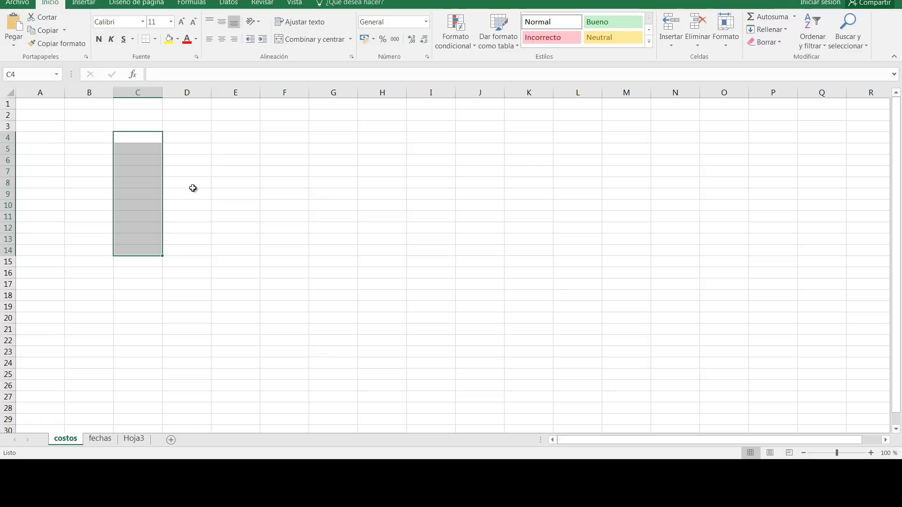
key(Right)
key(Right)
key(Down)
key(Down)
key(Down)
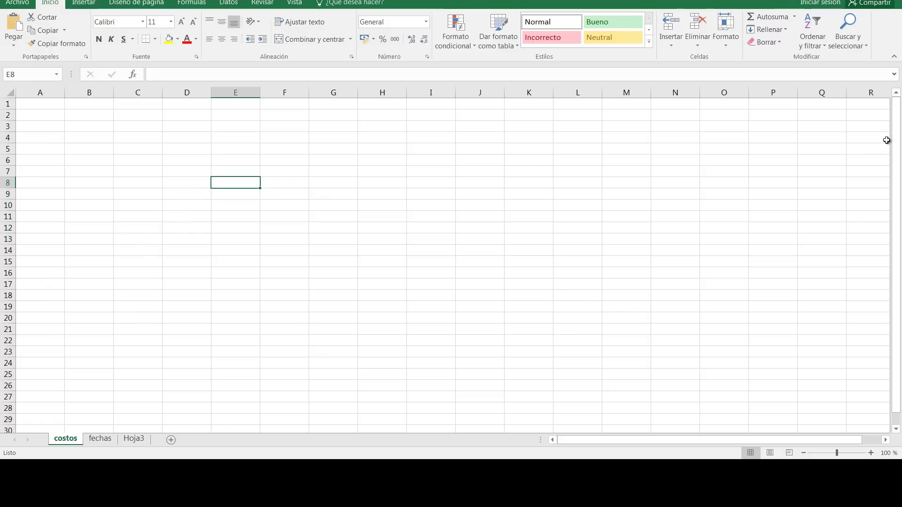
drag(898, 132, 897, 171)
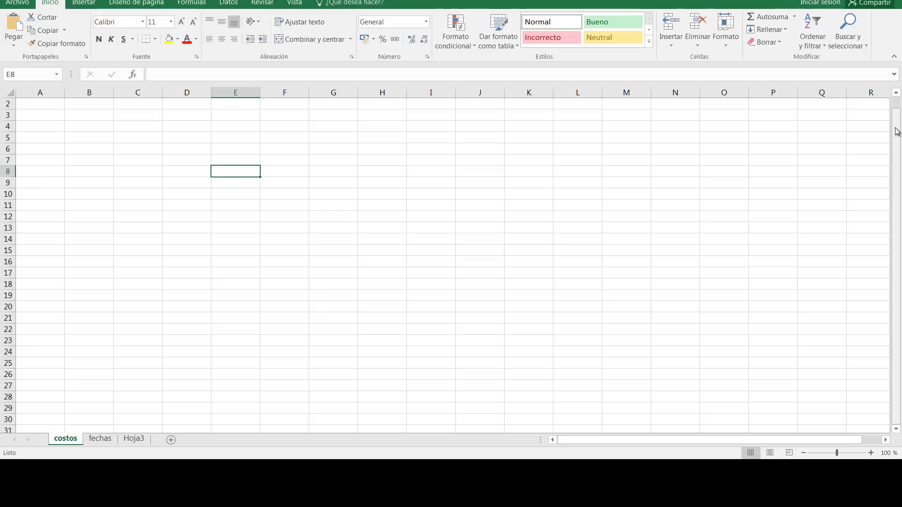
drag(898, 131, 897, 154)
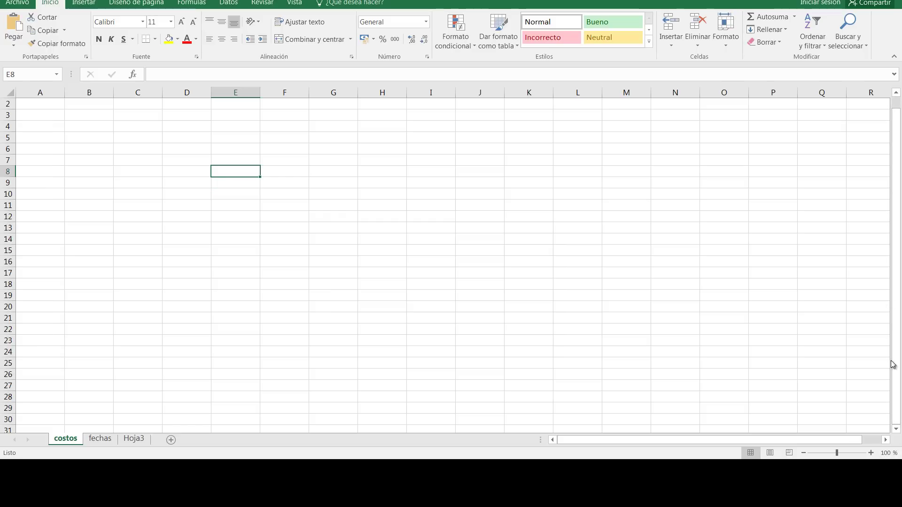
click(896, 94)
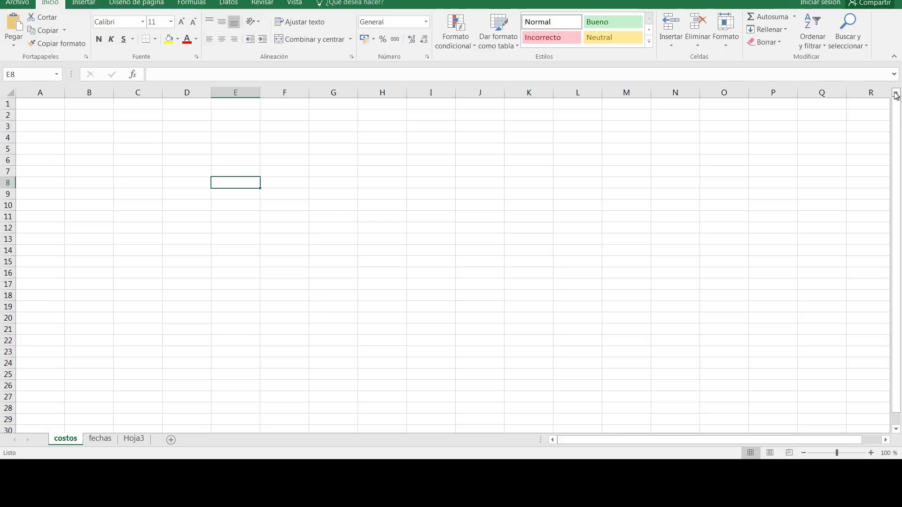
scroll(897, 432, down, 1)
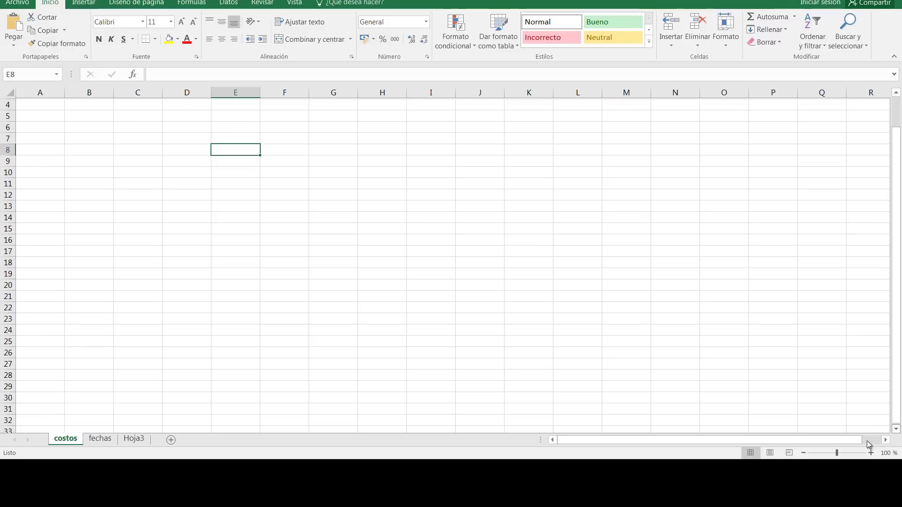
drag(669, 443, 766, 443)
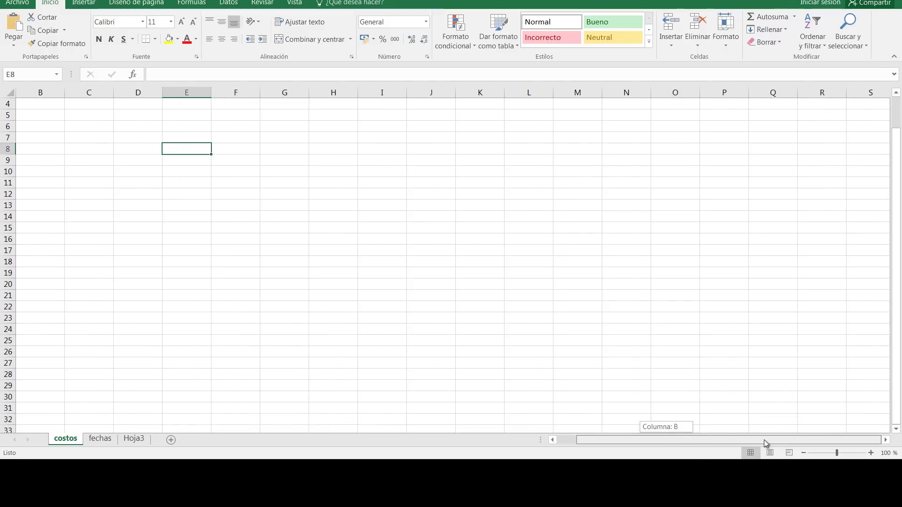
click(886, 441)
click(886, 440)
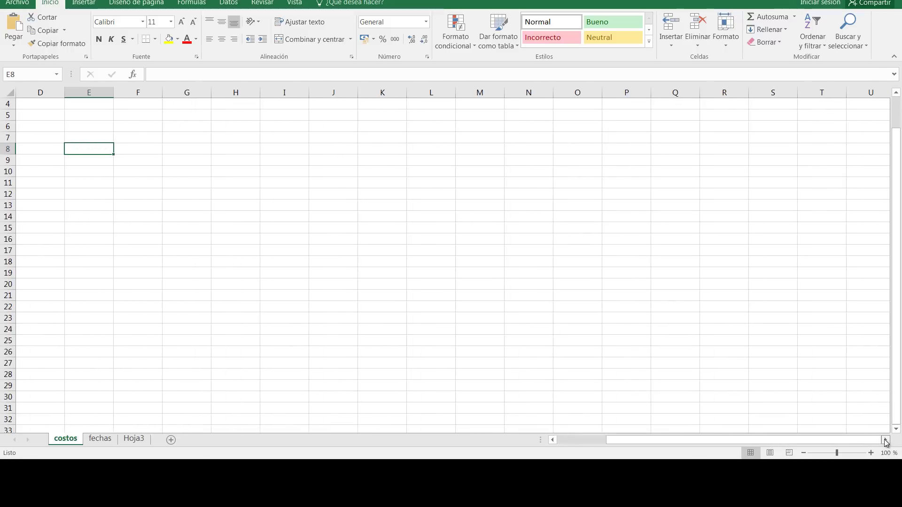
click(886, 441)
drag(805, 439, 571, 446)
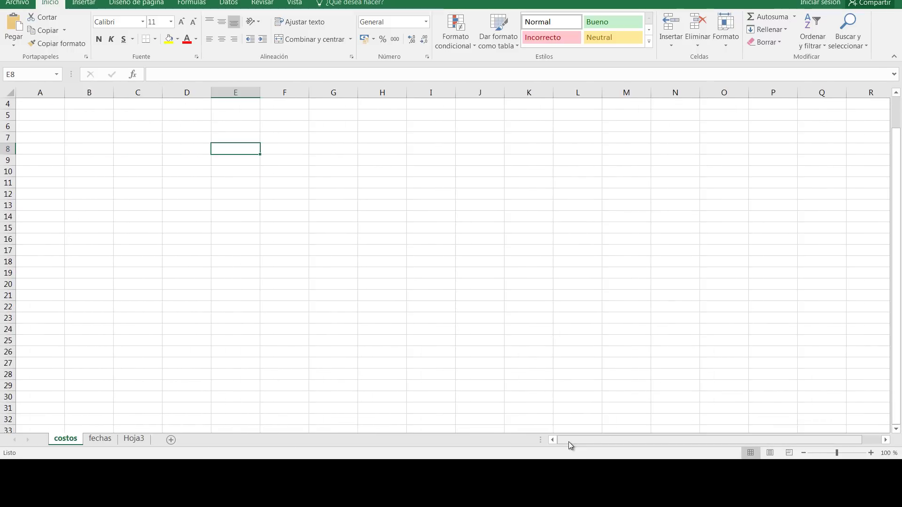
drag(574, 445, 691, 451)
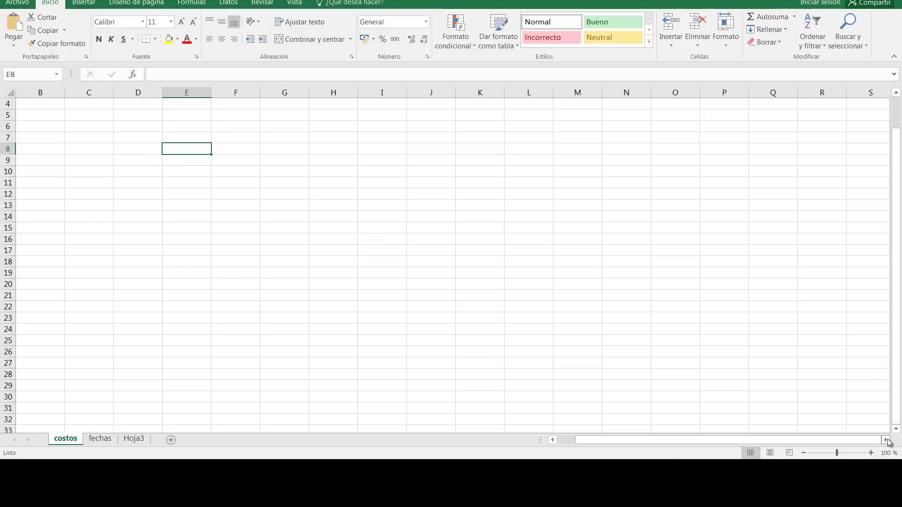
click(886, 440)
click(887, 440)
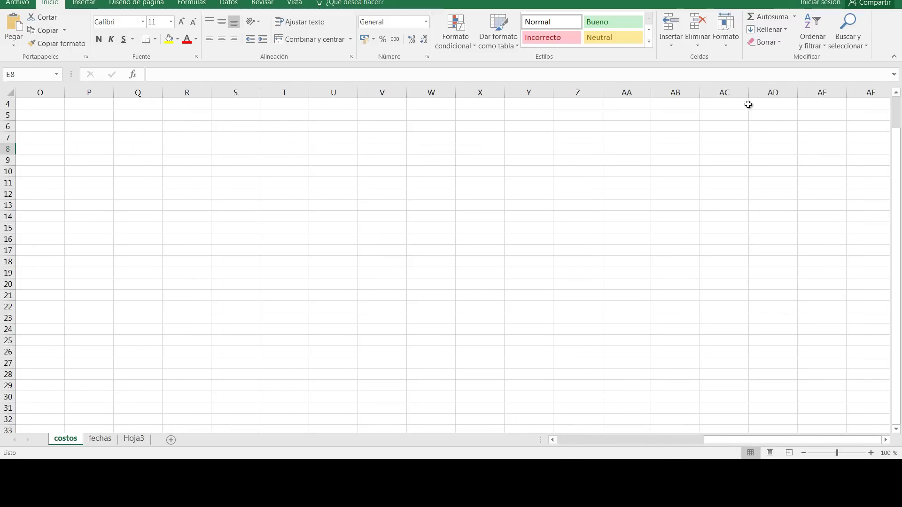
drag(720, 441, 559, 444)
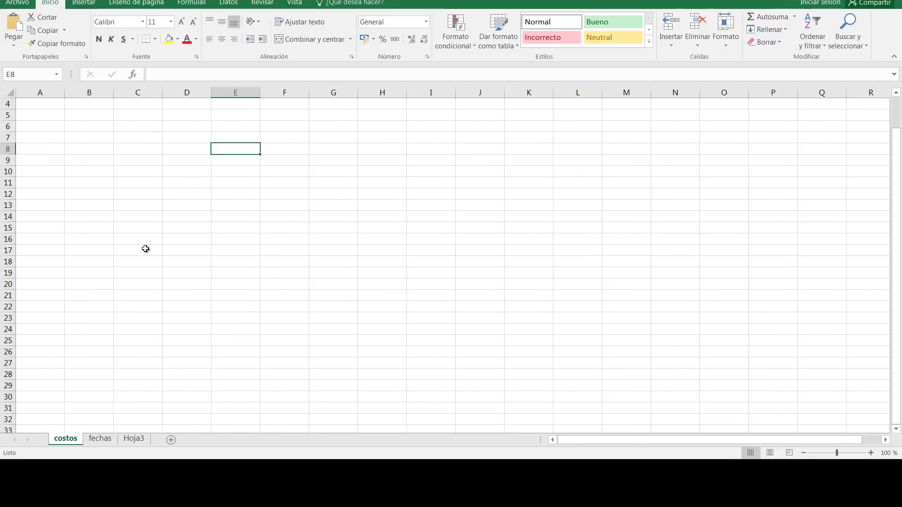
scroll(260, 260, up, 1)
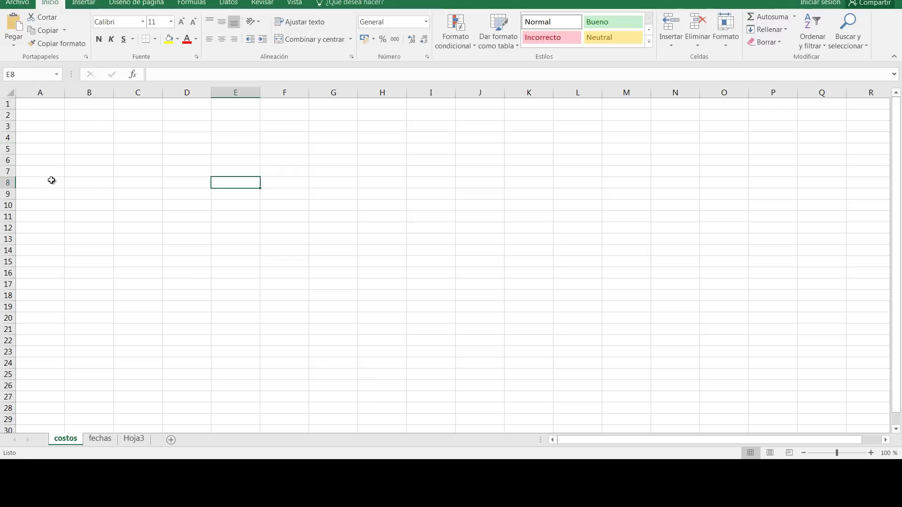
click(34, 106)
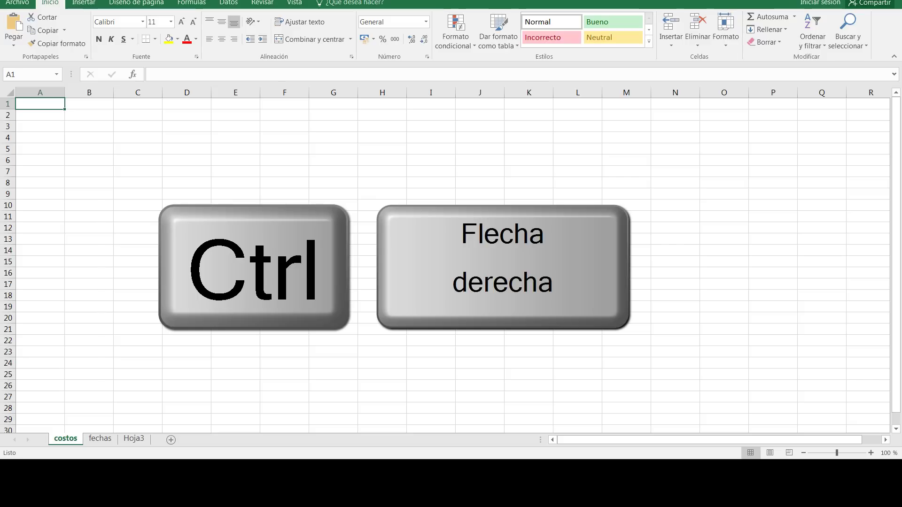
key(ctrl+Right)
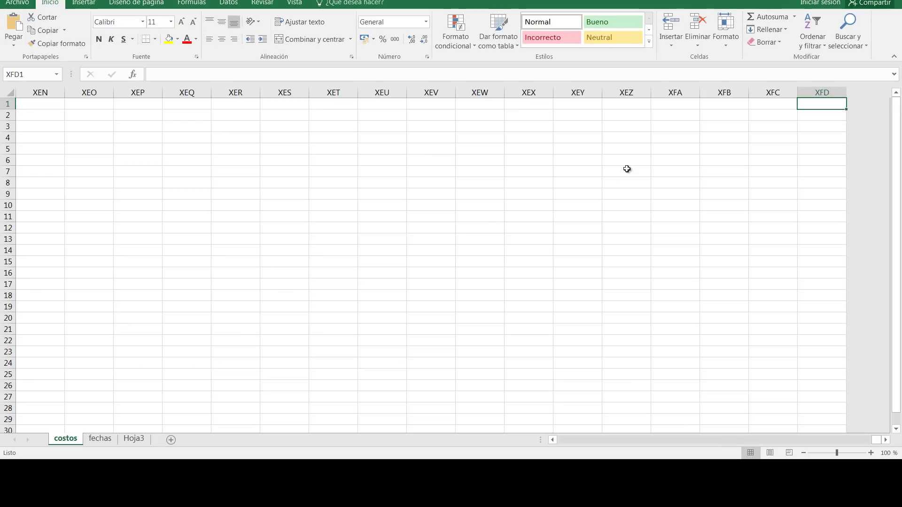
key(ctrl+Left)
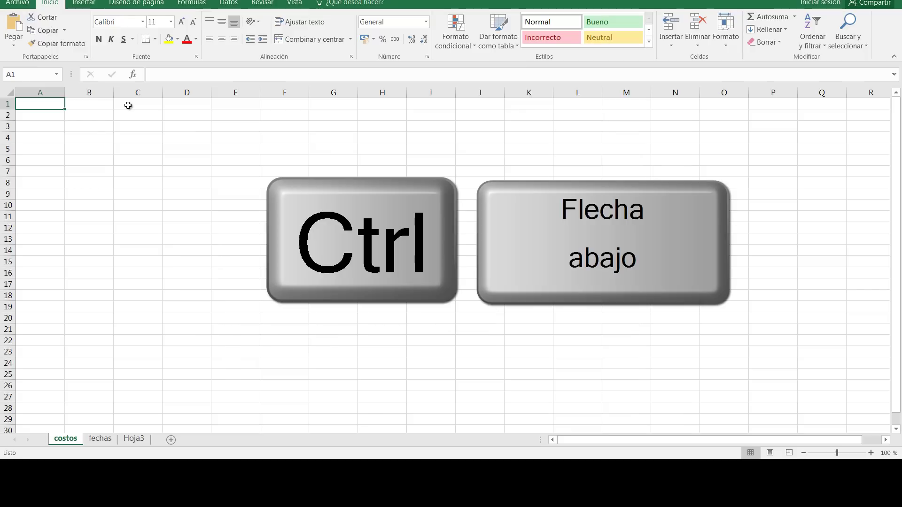
key(ctrl+Down)
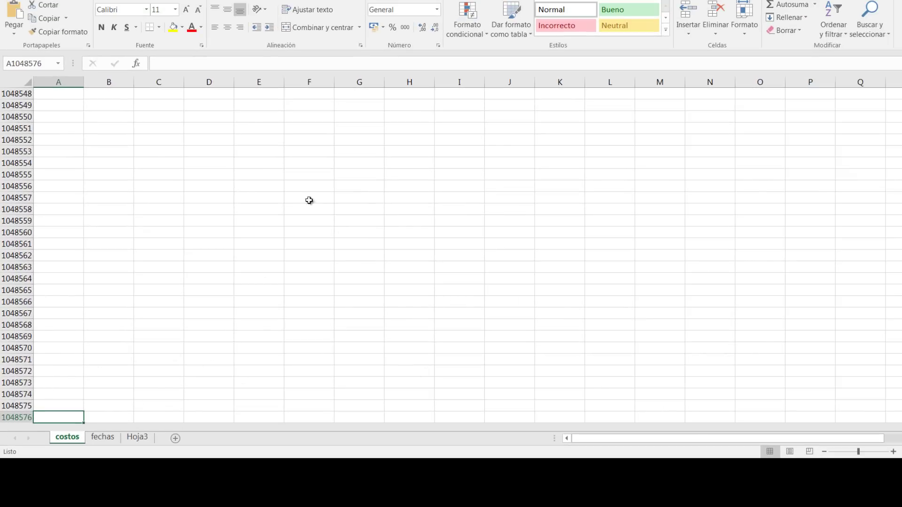
click(259, 176)
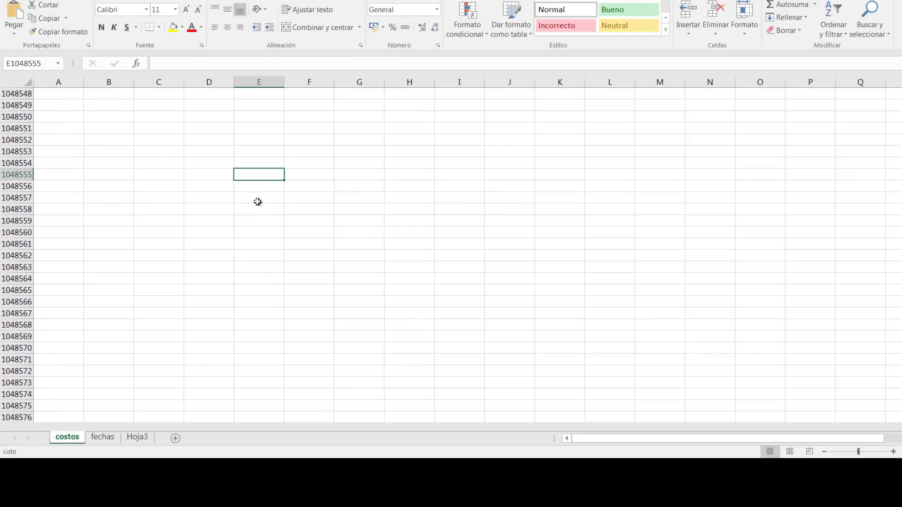
click(48, 93)
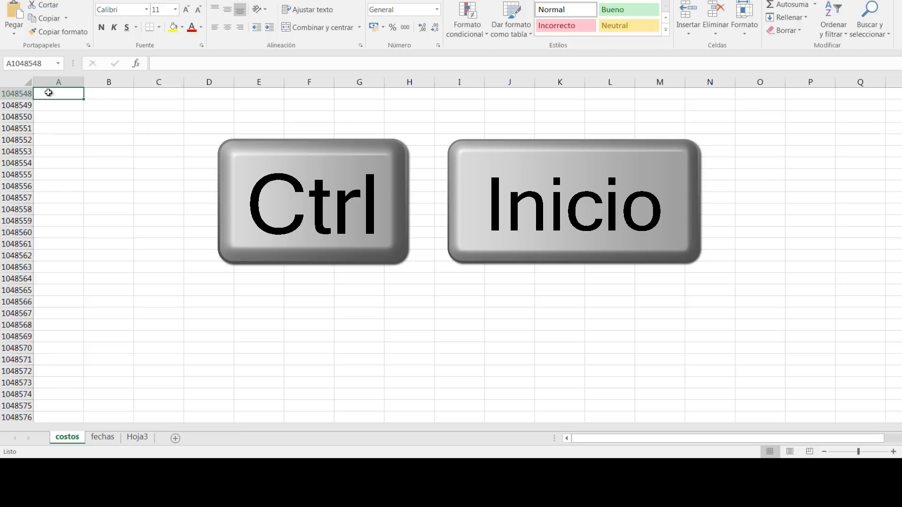
key(ctrl+Home)
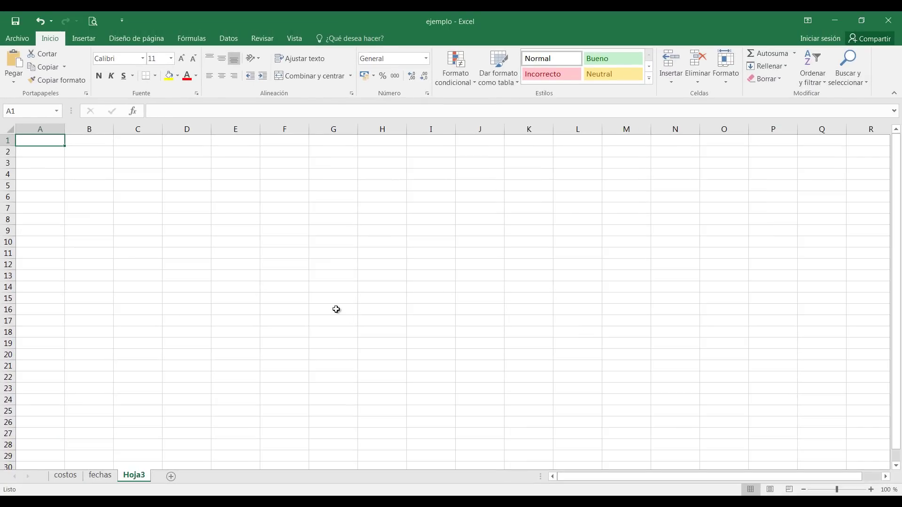
- Jump to cell F4 by replacing the address in the Name Box with F4
click(30, 113)
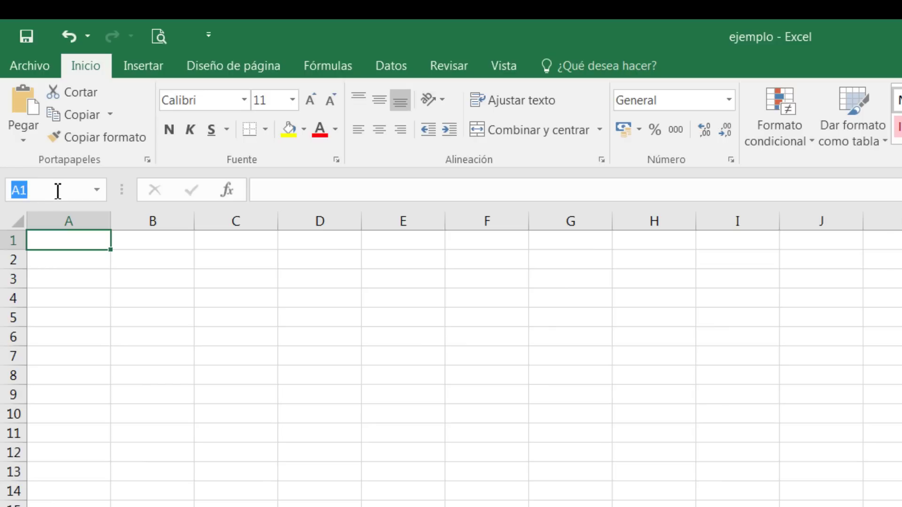
click(58, 191)
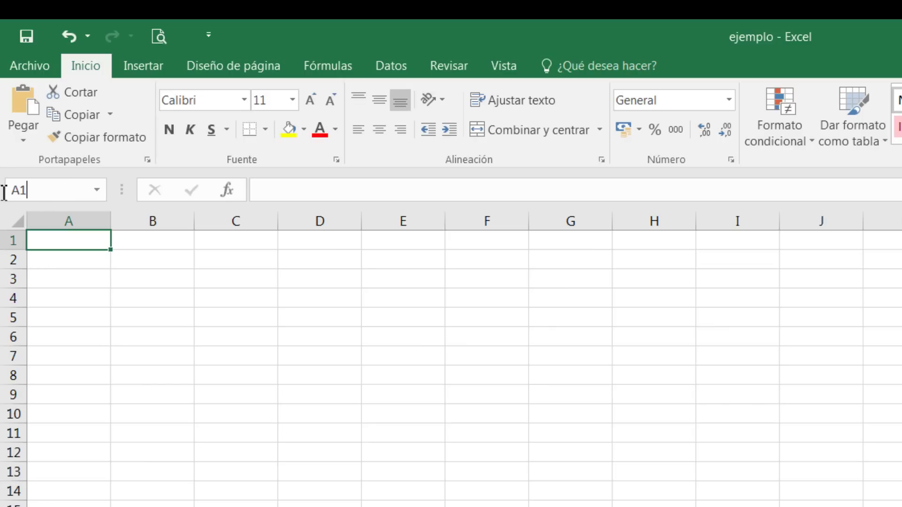
drag(52, 190, 2, 198)
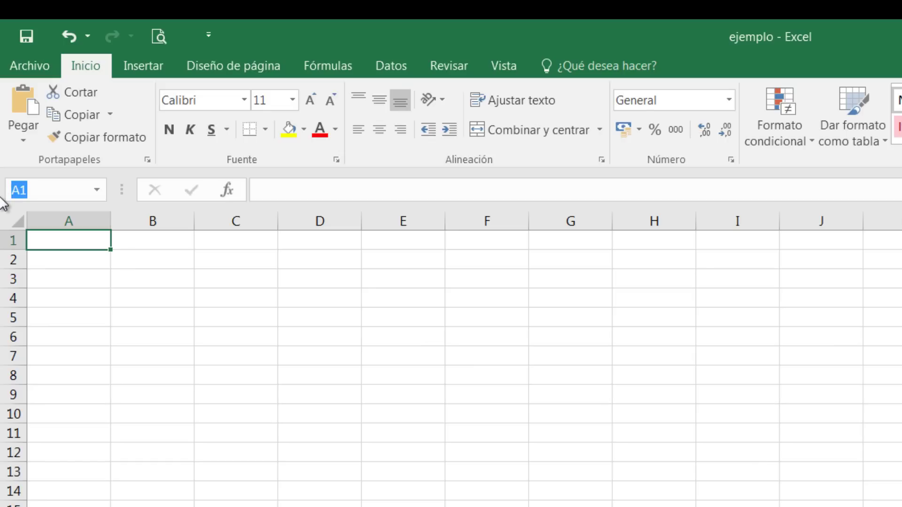
text(F)
text(4)
key(Return)
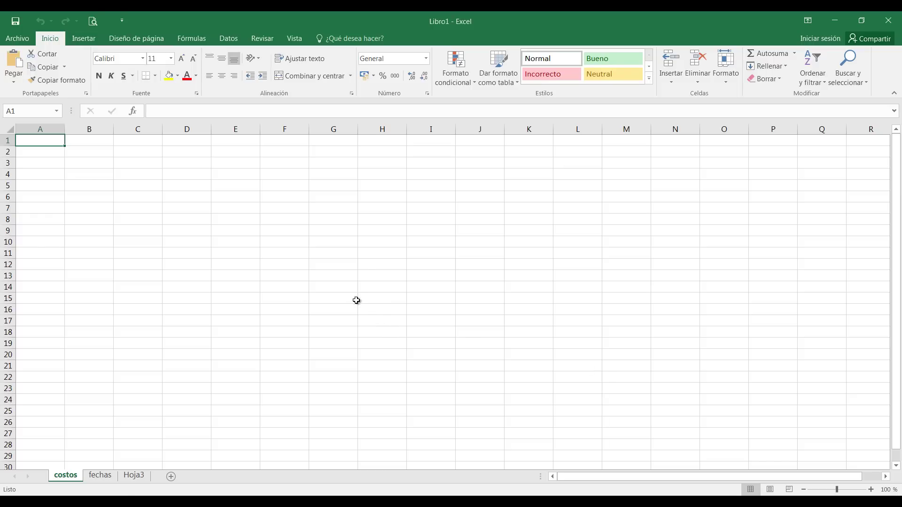
- Enter casa in C2 and lara in C3
click(137, 153)
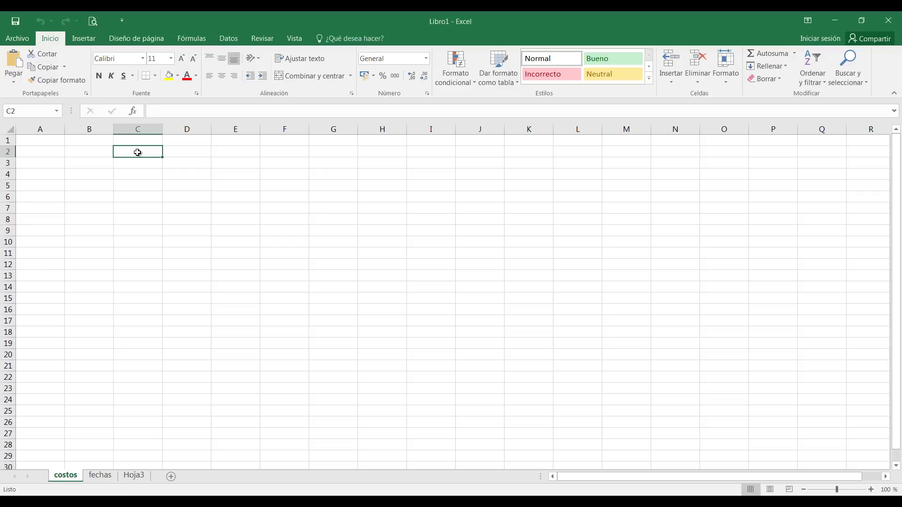
text(casa)
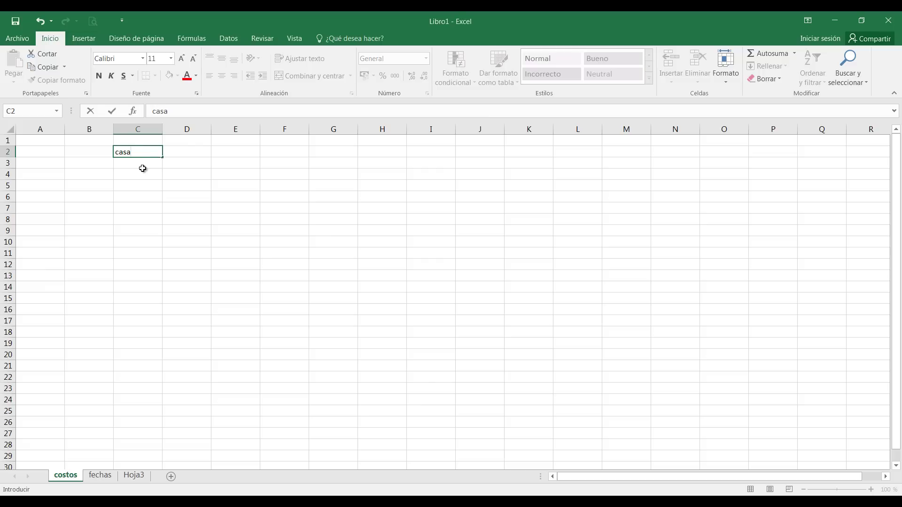
key(Return)
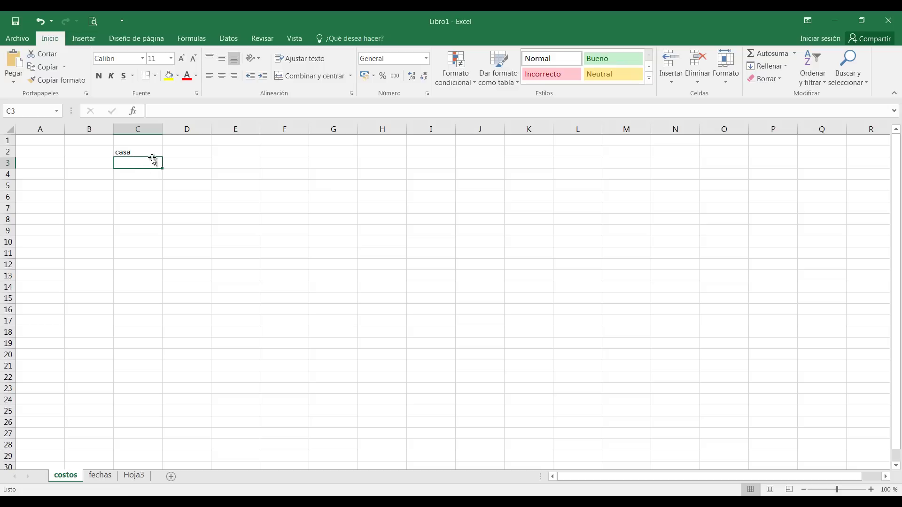
click(138, 151)
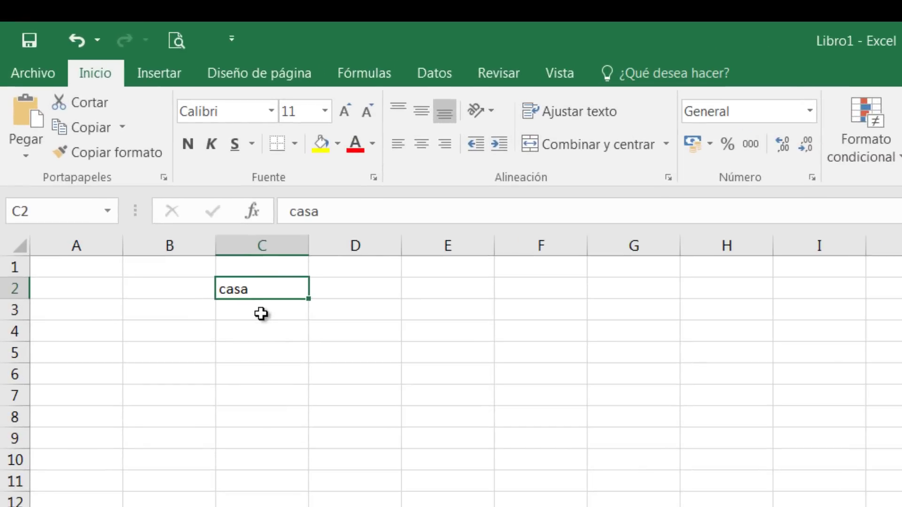
click(259, 314)
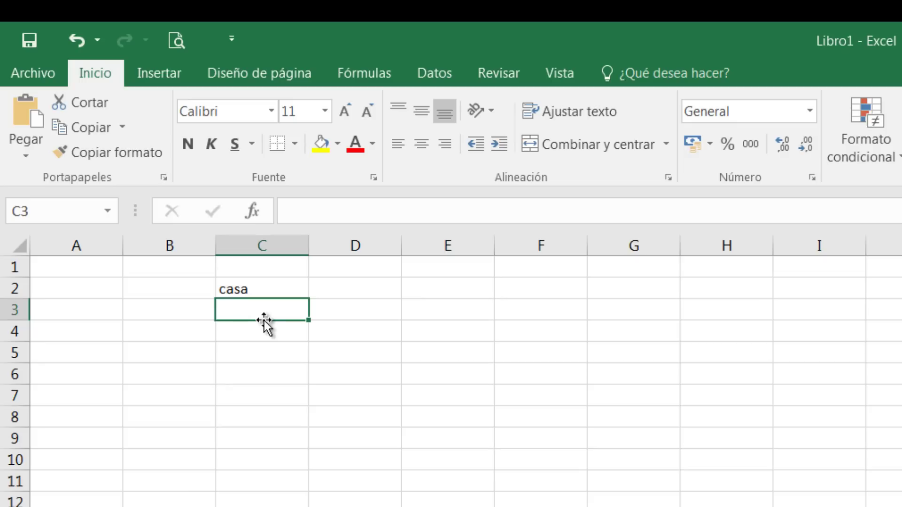
text(la)
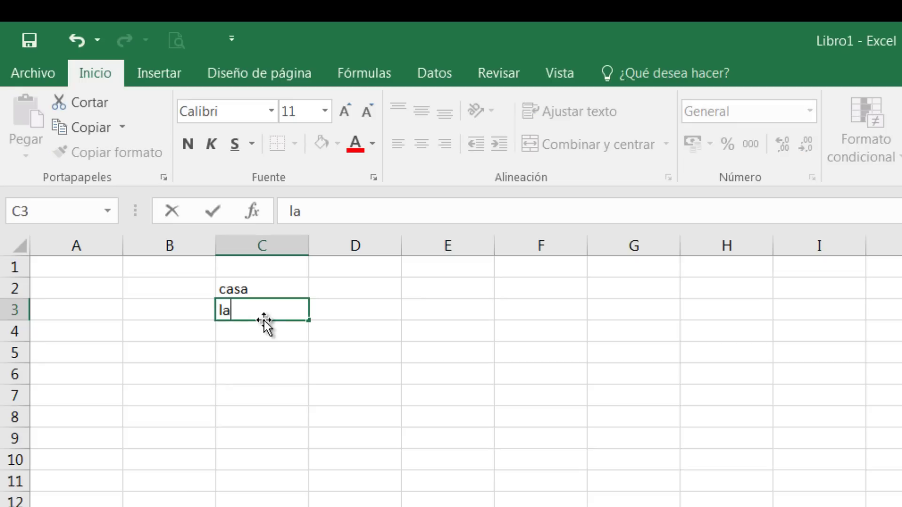
text(ra)
key(Return)
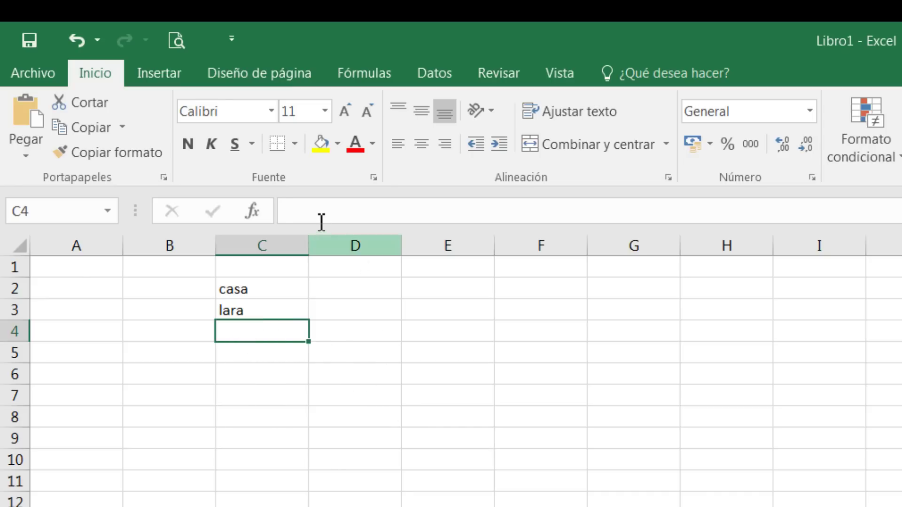
- Enter pelota in C4 and llanta in C5, confirming llanta with the ✓ button
click(301, 211)
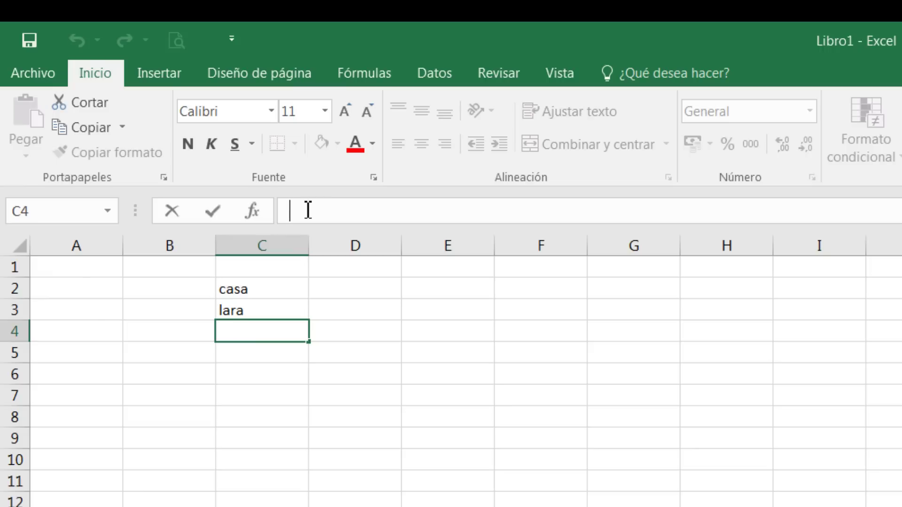
text(po)
key(BackSpace)
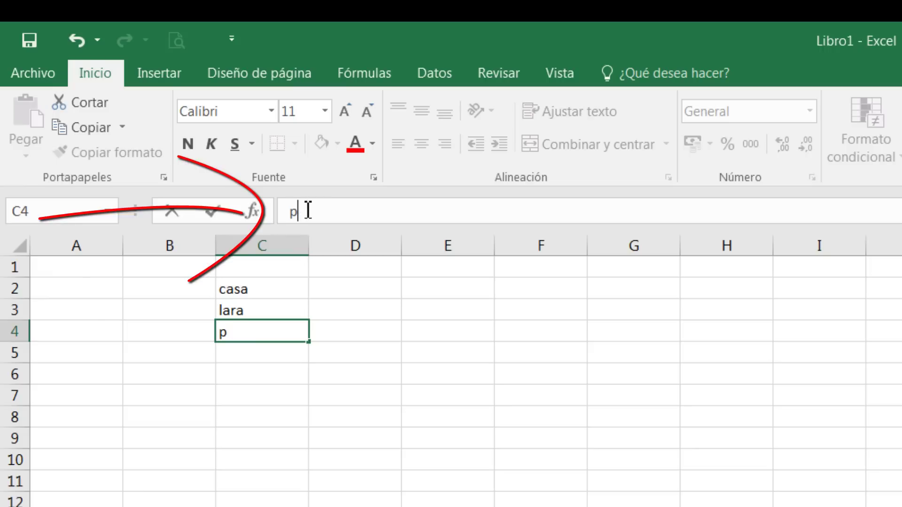
text(elota)
key(Return)
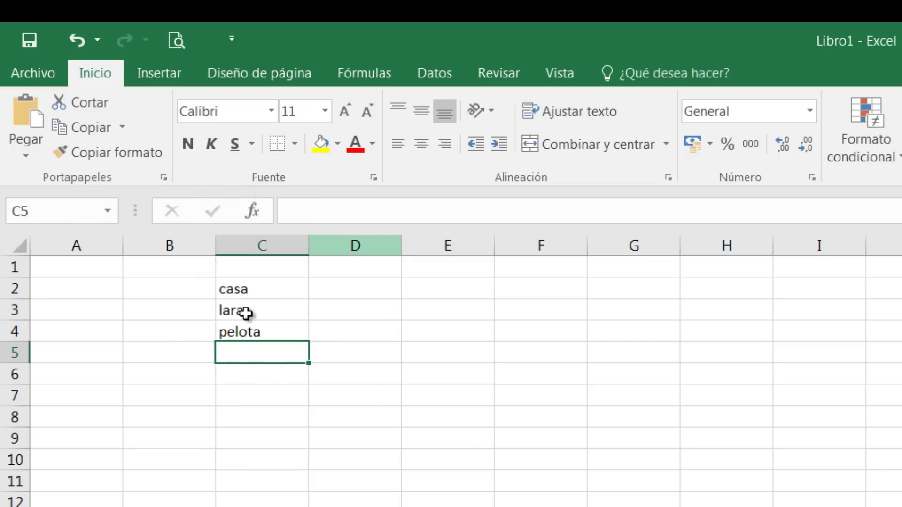
click(294, 211)
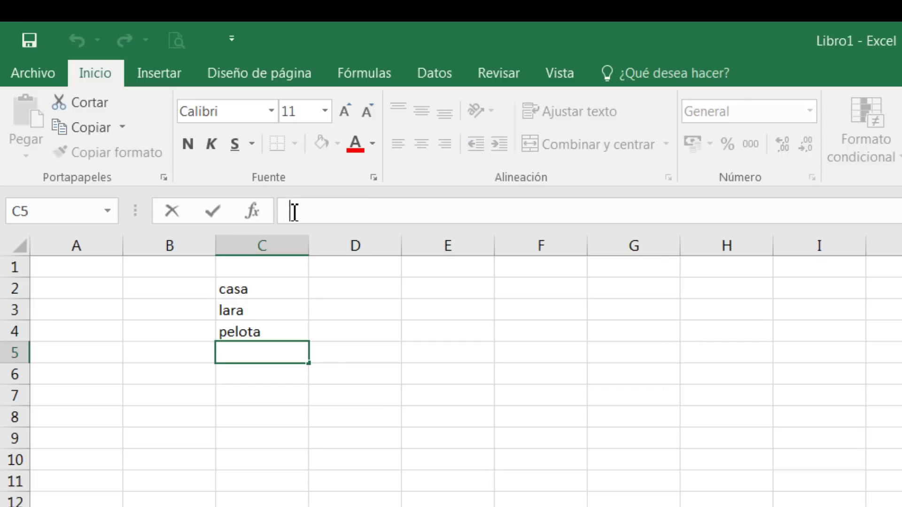
text(lla)
text(nta)
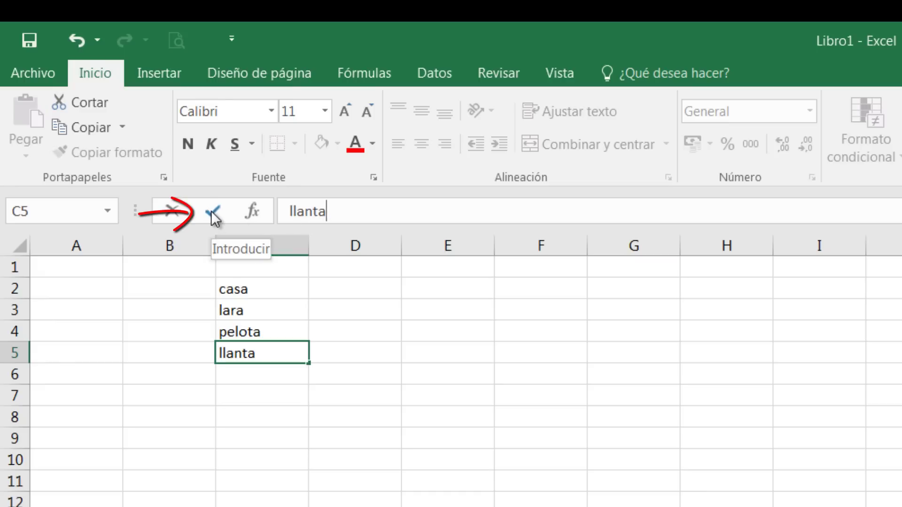
click(213, 215)
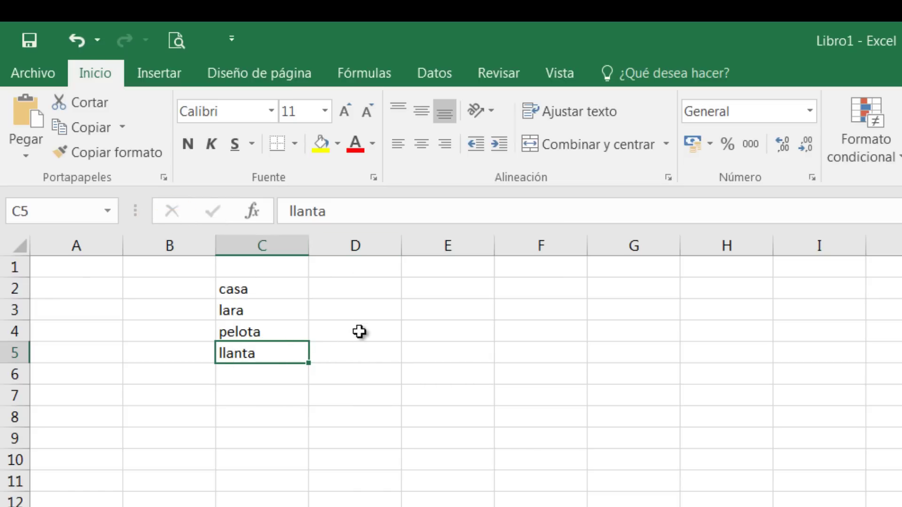
- Type tomate directly into cell E2
click(355, 288)
double_click(350, 290)
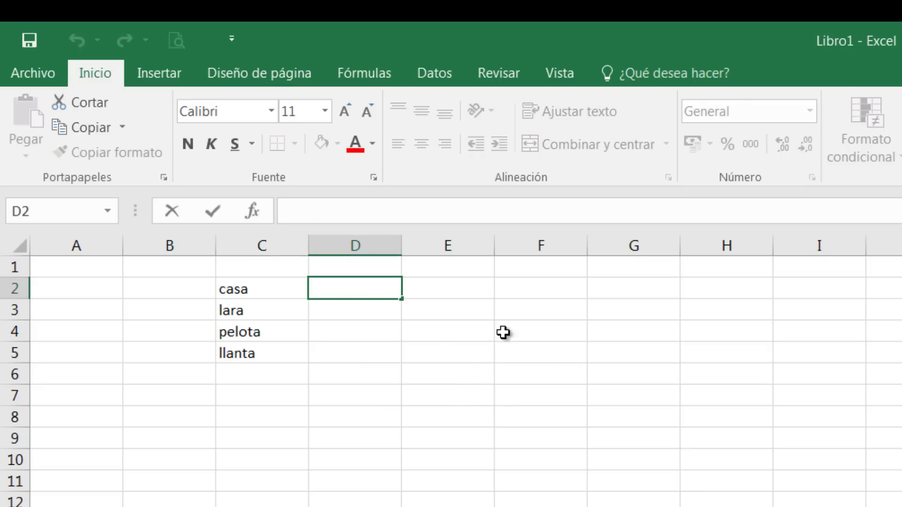
click(465, 292)
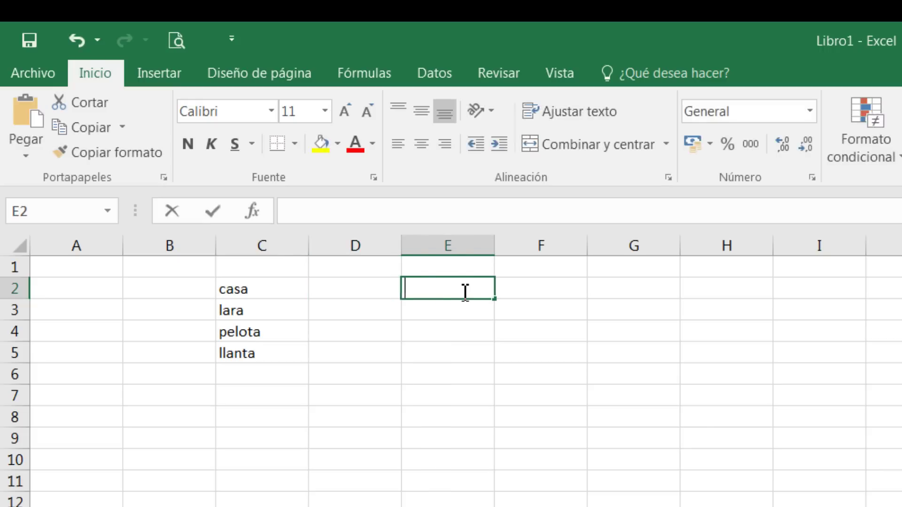
double_click(463, 293)
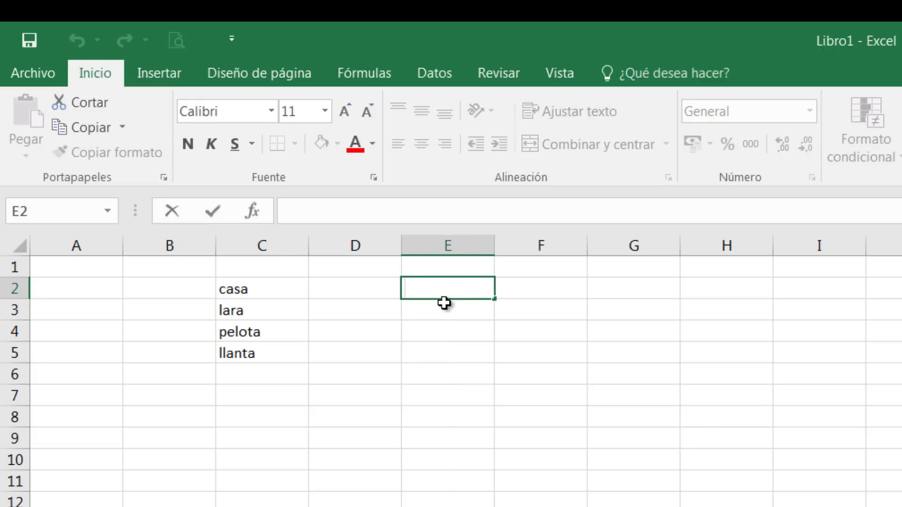
text(tomat)
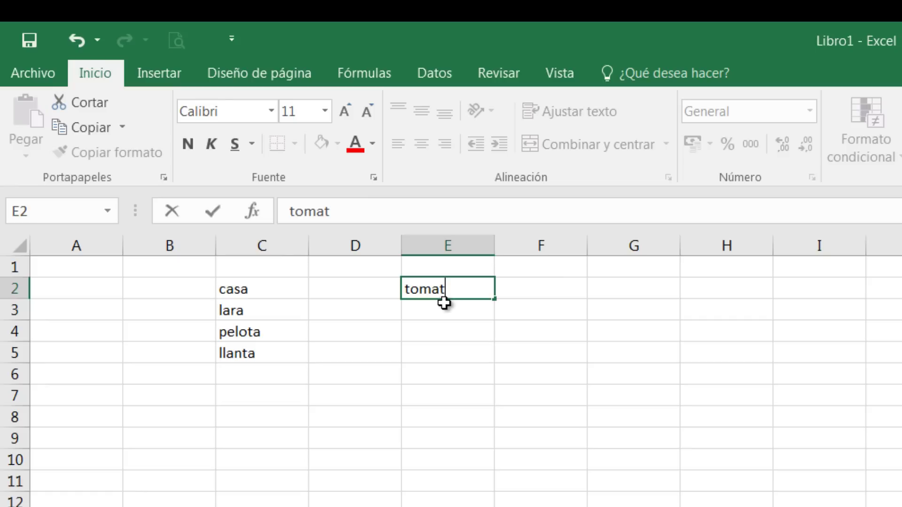
text(e)
key(Return)
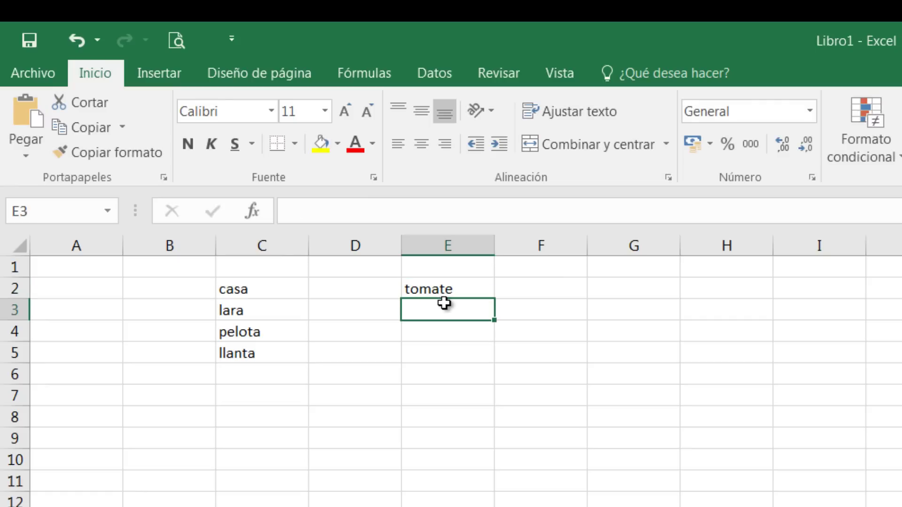
- Enter lulo in E4 using F2 edit mode, leaving E3 empty
click(438, 336)
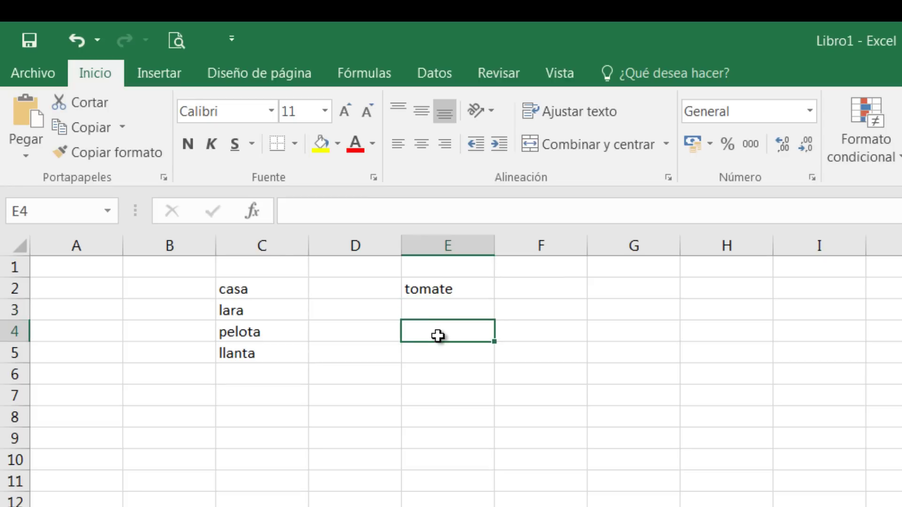
key(F2)
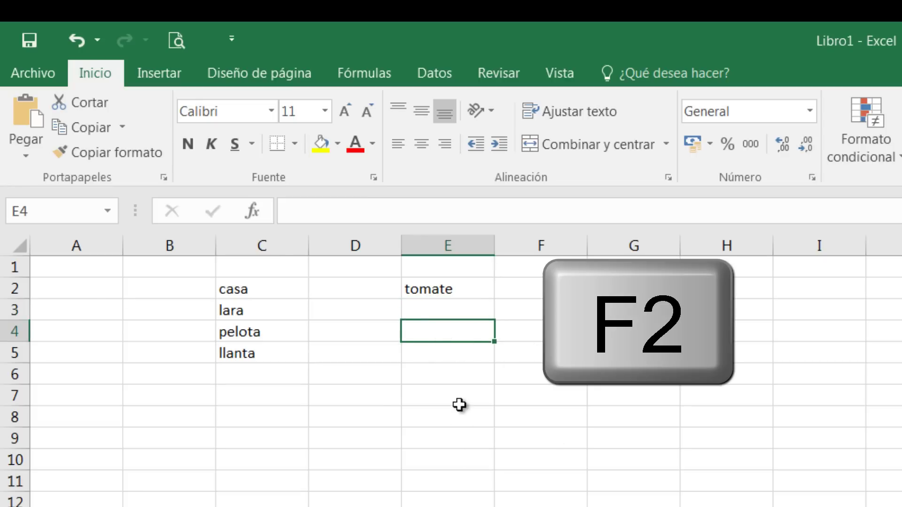
key(F2)
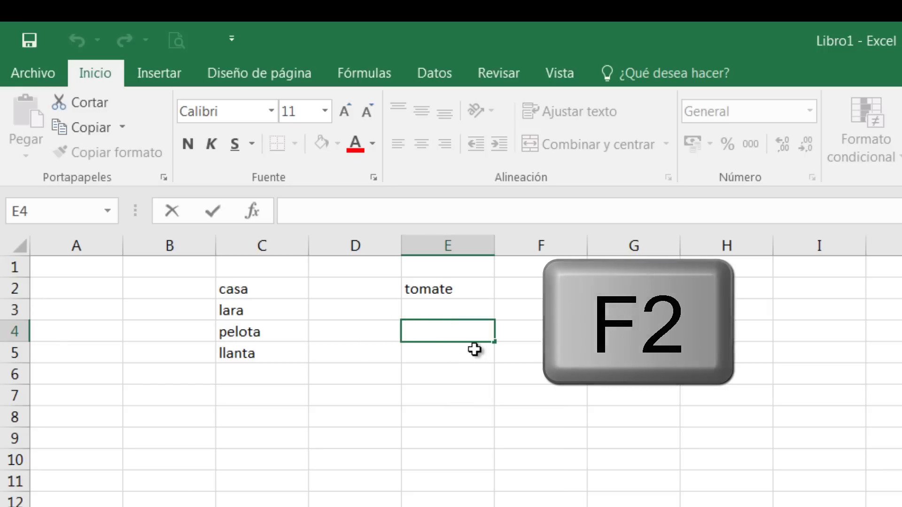
text(l)
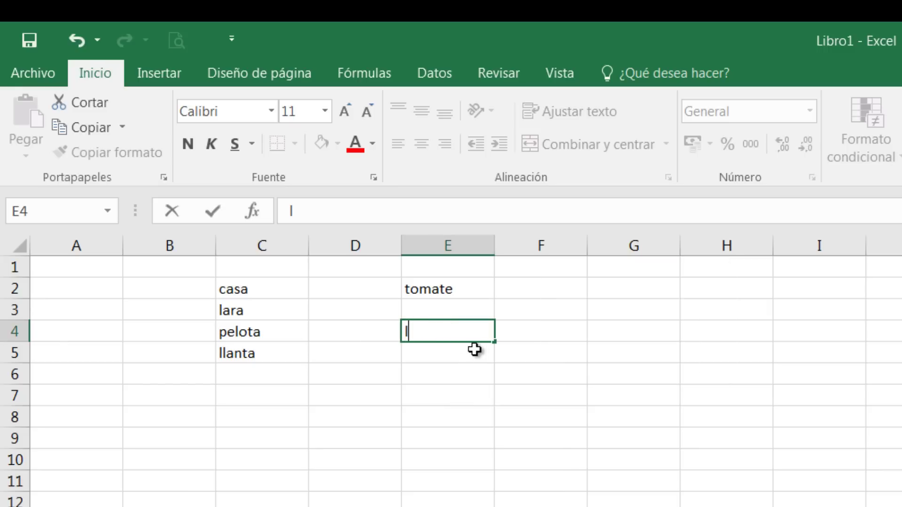
text(ulo)
click(474, 350)
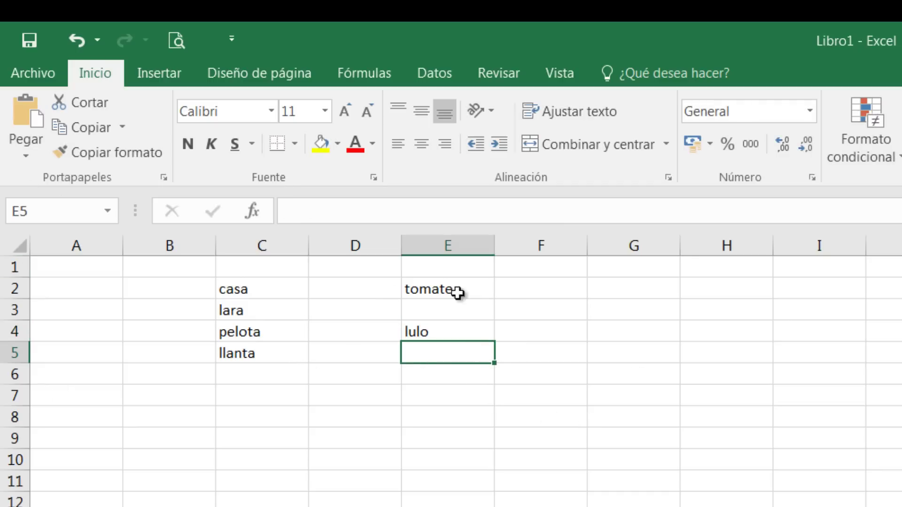
click(450, 306)
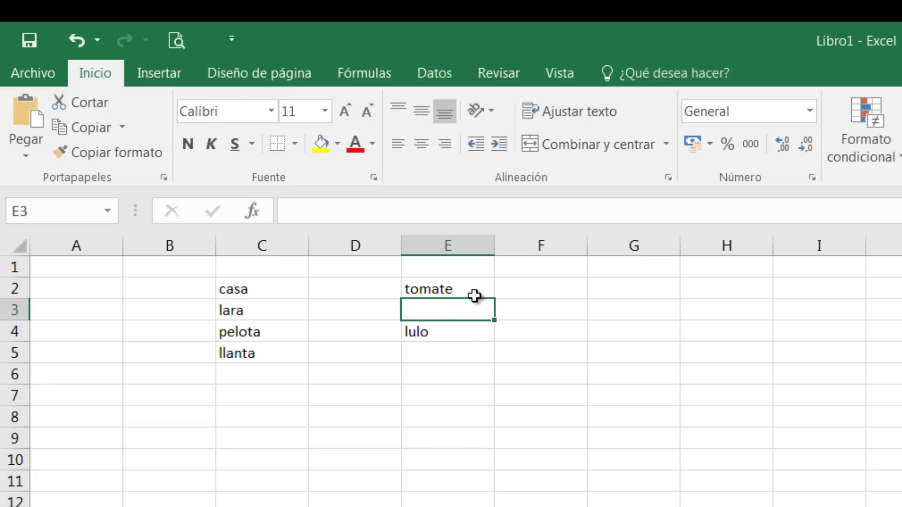
click(438, 289)
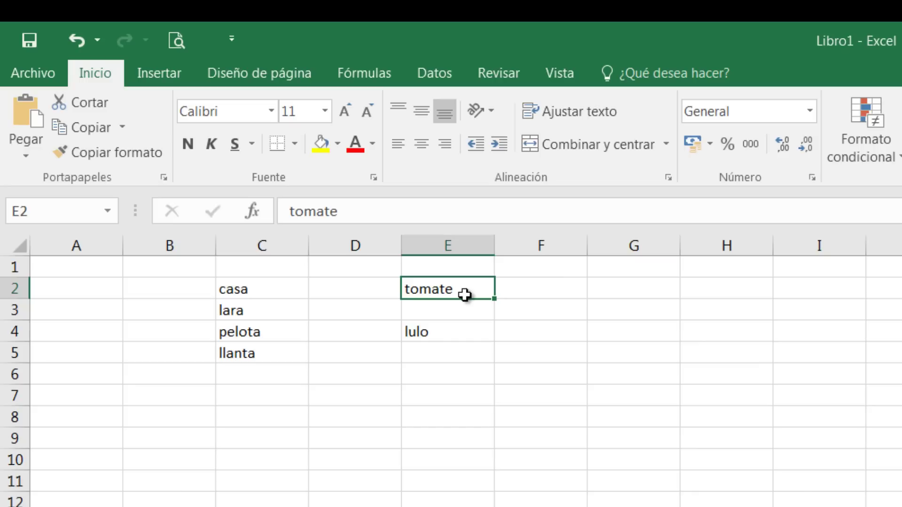
- Undo an accidental overwrite, then edit E2 in place so it reads tomates
text(s)
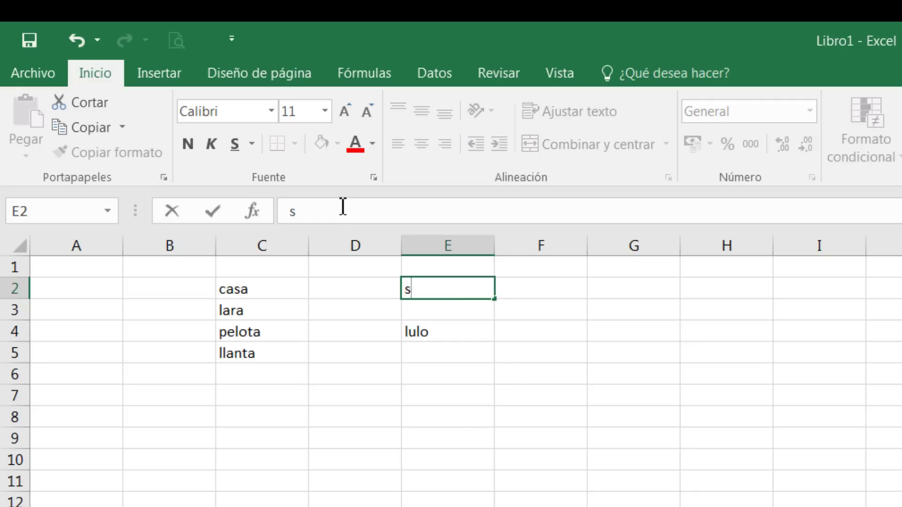
key(ctrl+z)
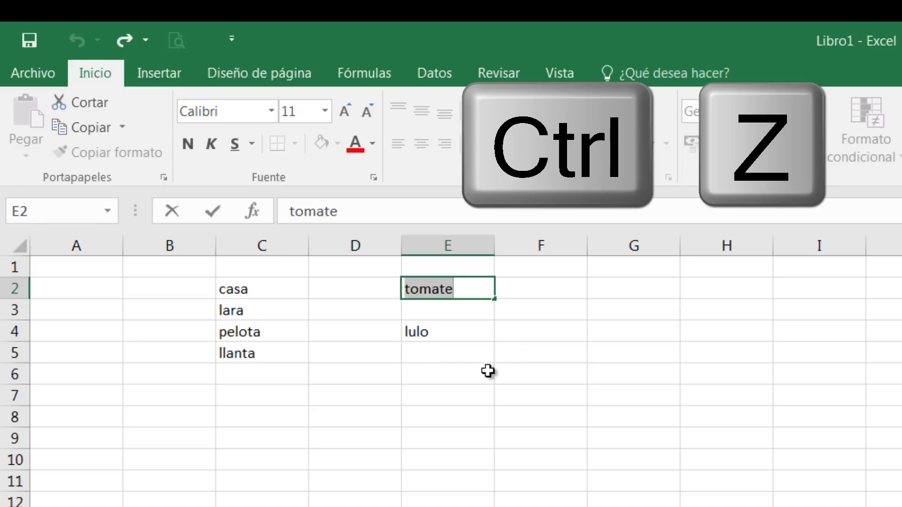
click(476, 338)
click(441, 289)
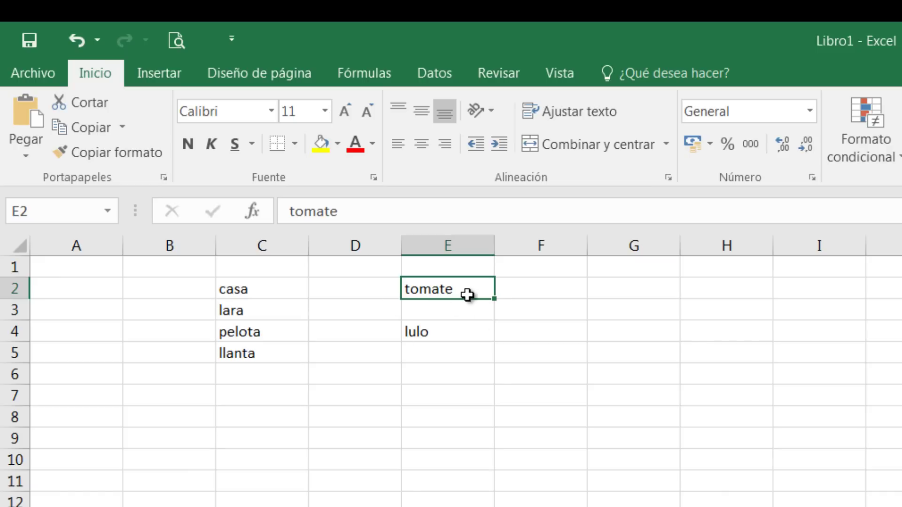
double_click(462, 294)
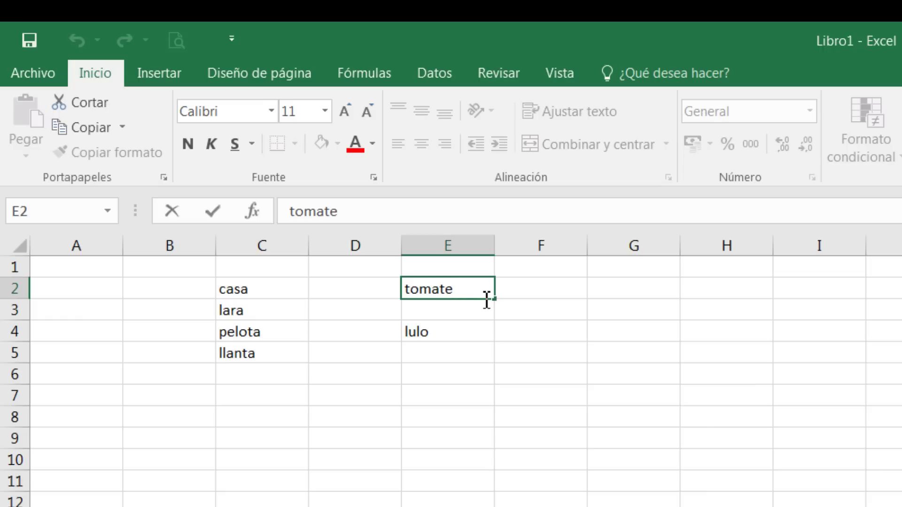
text(s)
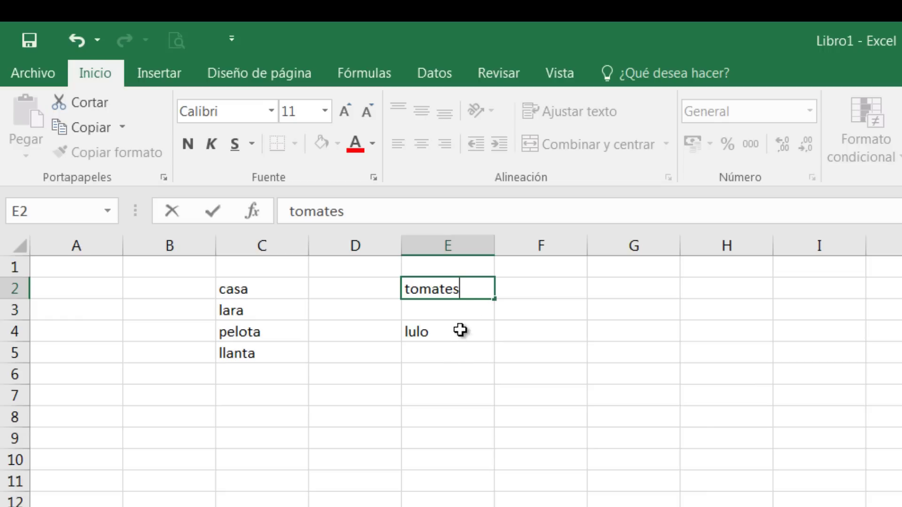
click(463, 330)
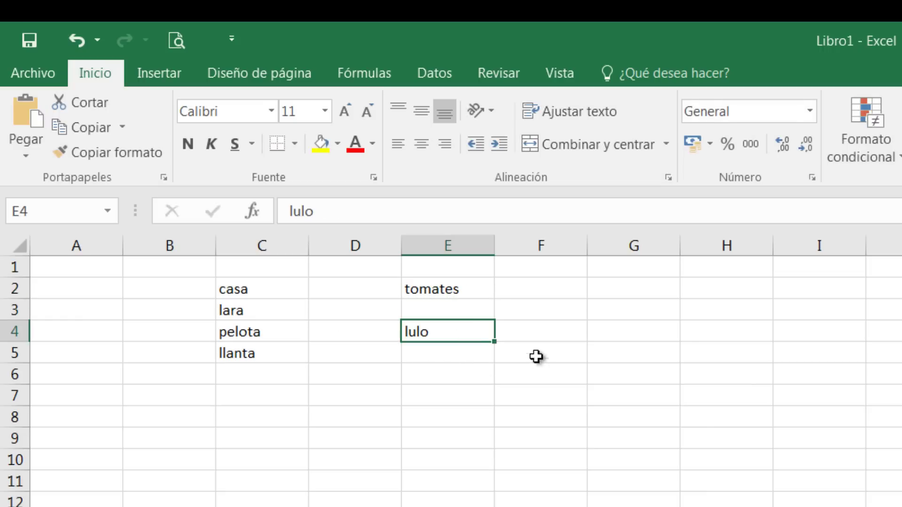
- Change C2 from casa to casas through the formula bar
click(242, 289)
click(333, 221)
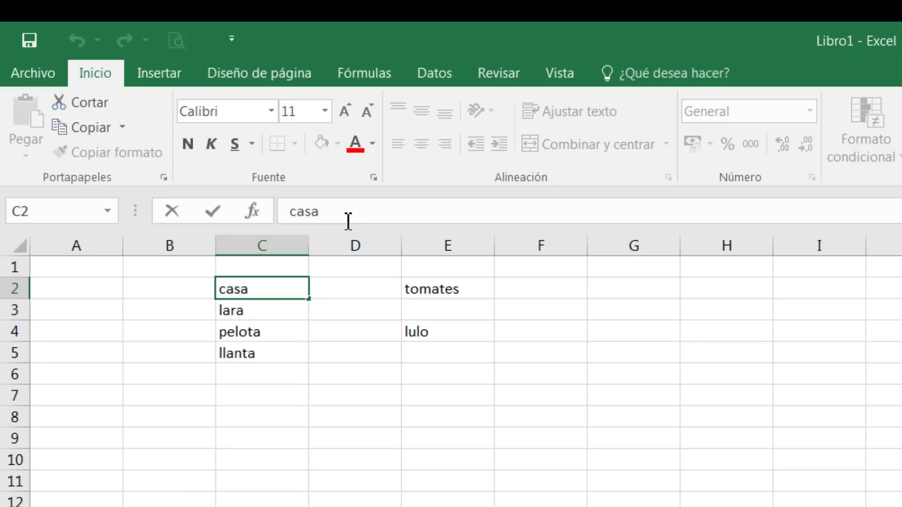
text(s)
click(360, 356)
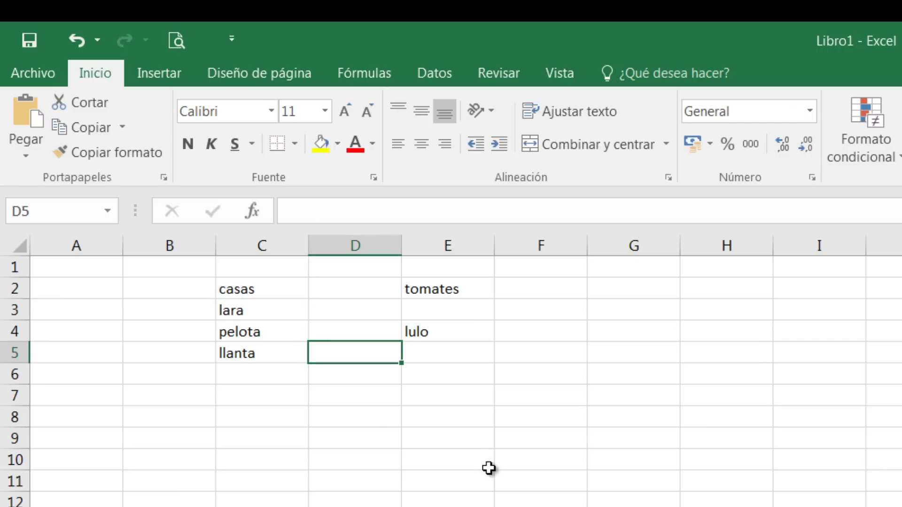
- Clear casas from C2 with Delete, lulo from E4 with Backspace, and tomates from E2 with Borrar todo
click(247, 291)
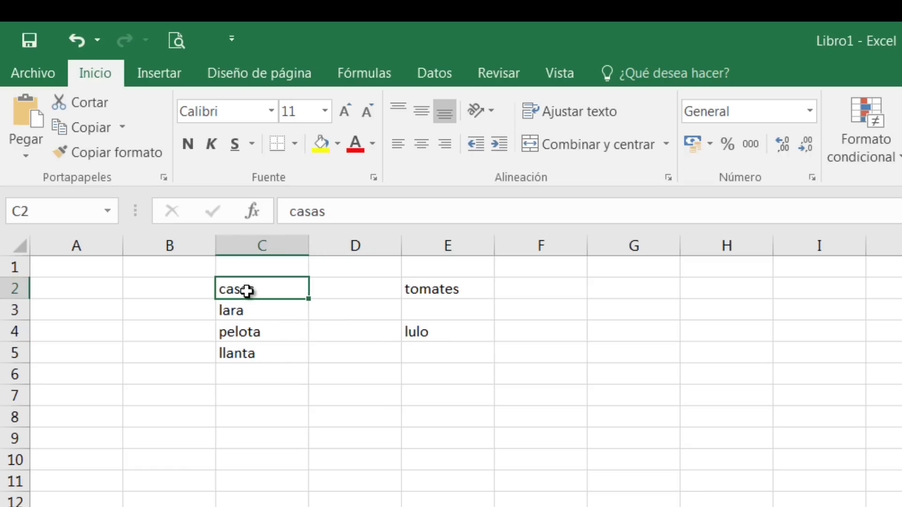
key(Delete)
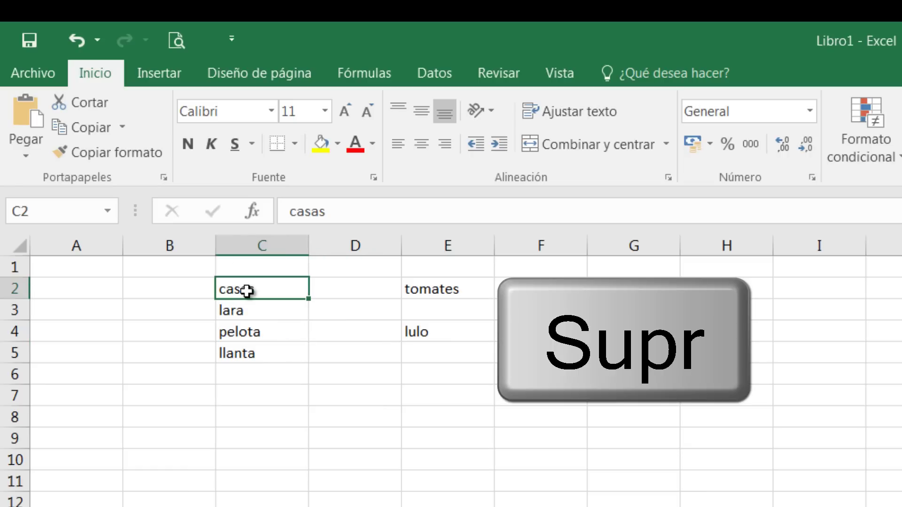
key(Delete)
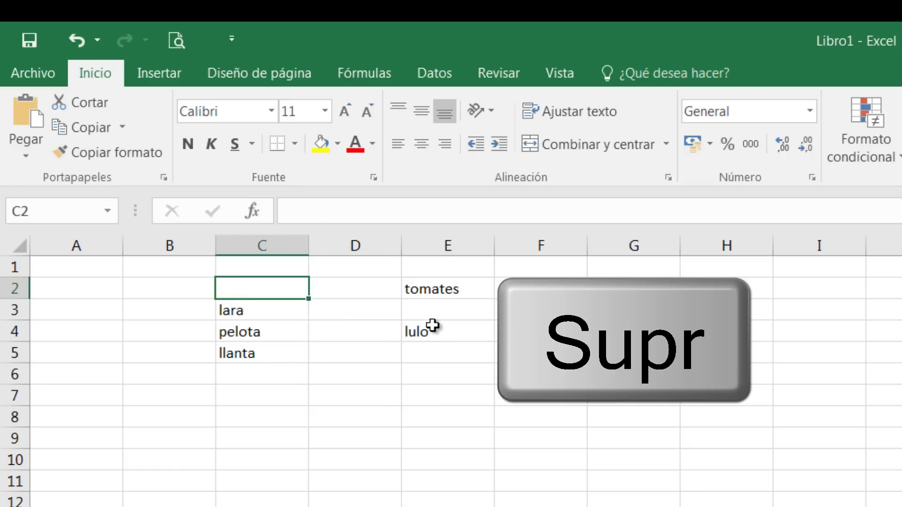
click(417, 329)
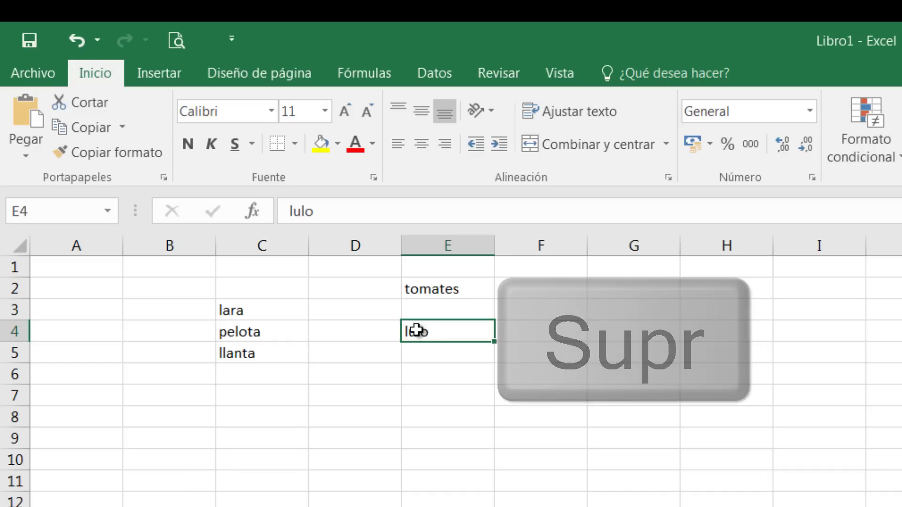
key(BackSpace)
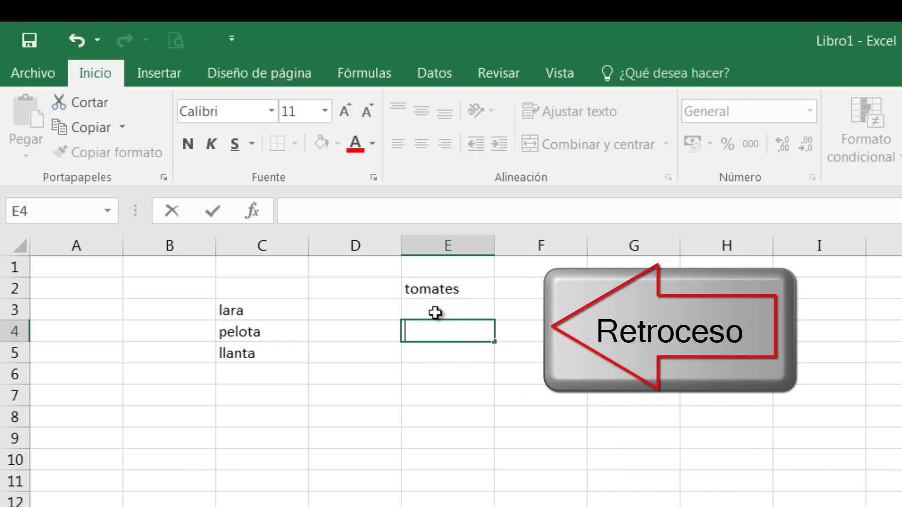
click(429, 290)
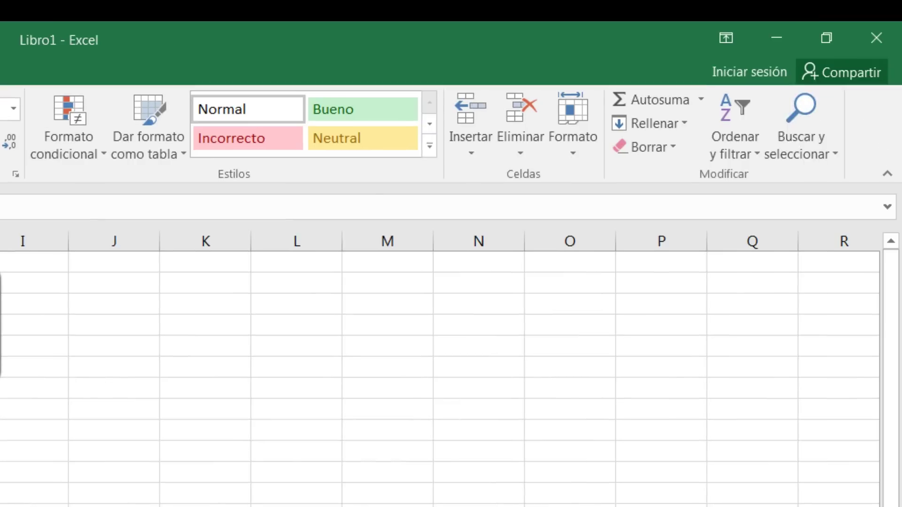
click(659, 148)
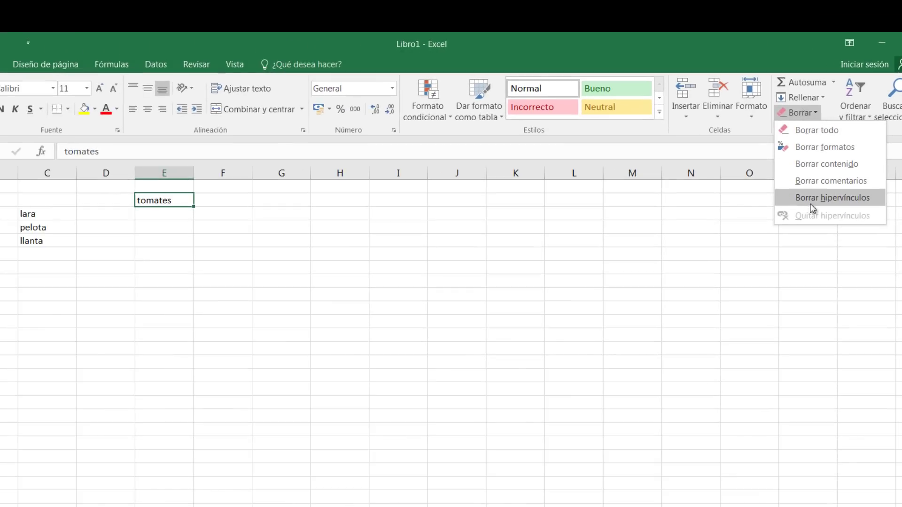
click(811, 130)
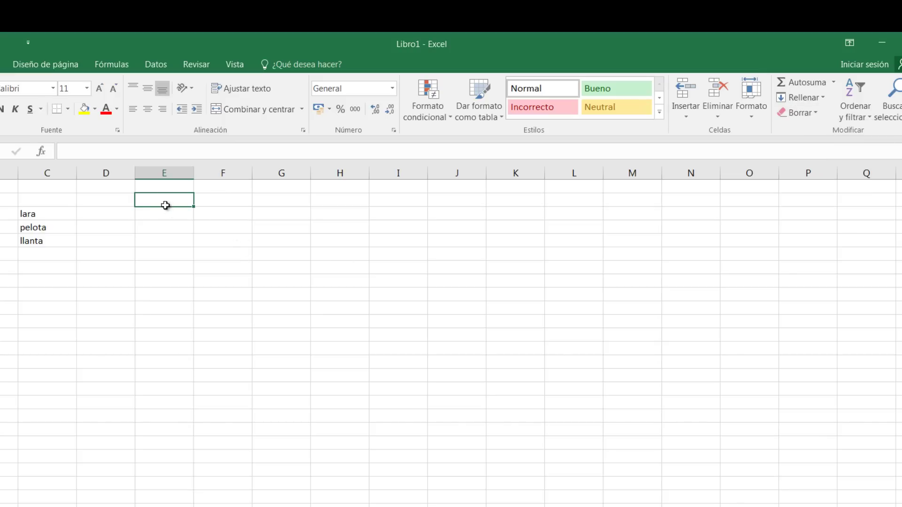
click(278, 343)
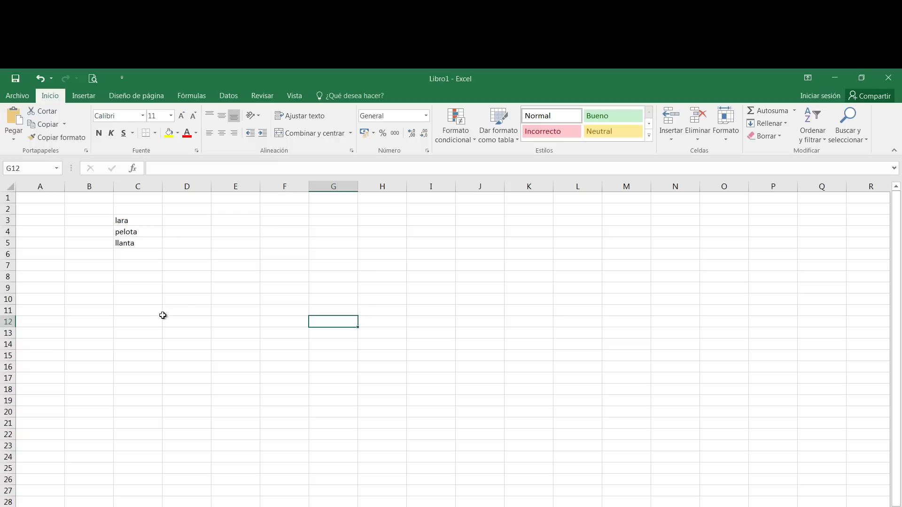
- Go to Archivo > Guardar como to see the save locations for Libro1
click(13, 98)
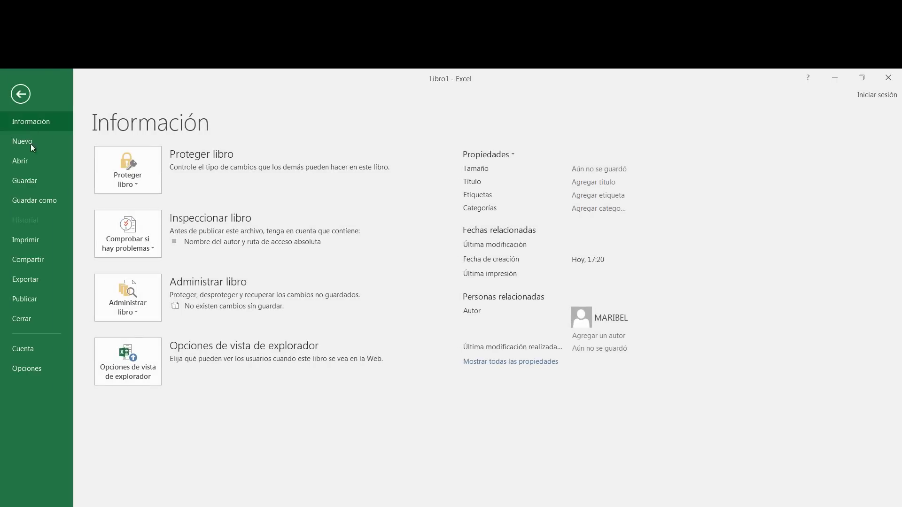
click(25, 181)
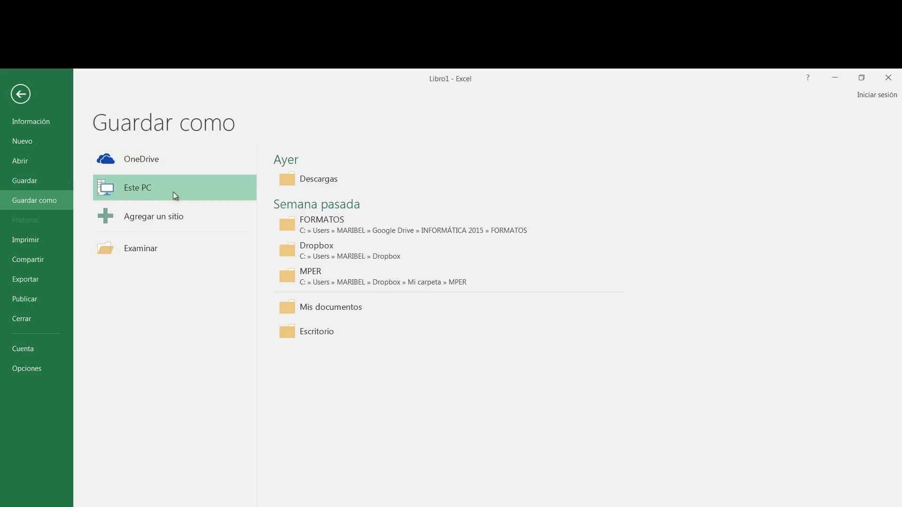
- Save the workbook Libro1 to Escritorio (Desktop) as 'ejemplo' in Libro de Excel format
click(136, 252)
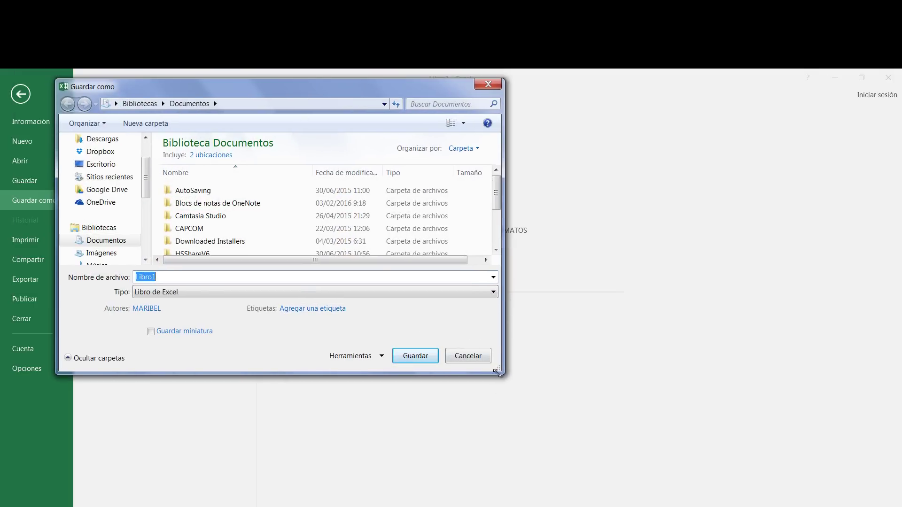
drag(507, 377, 598, 439)
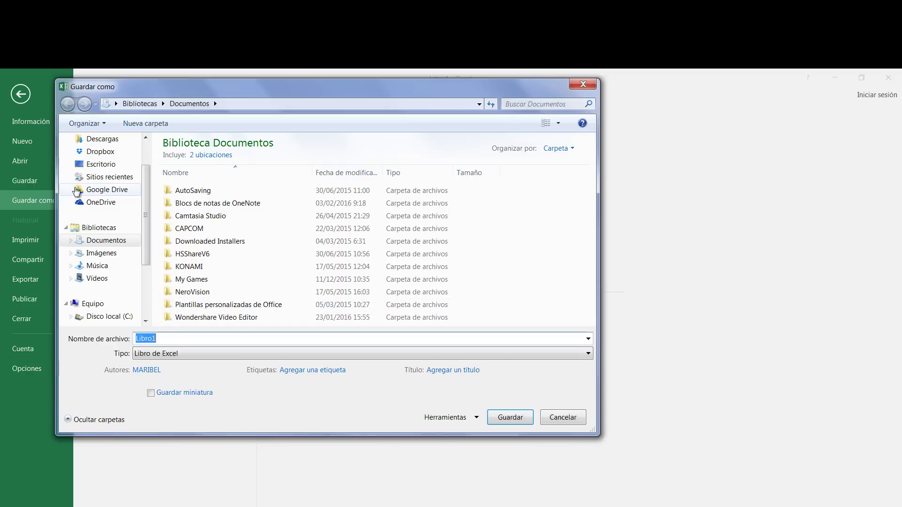
click(91, 164)
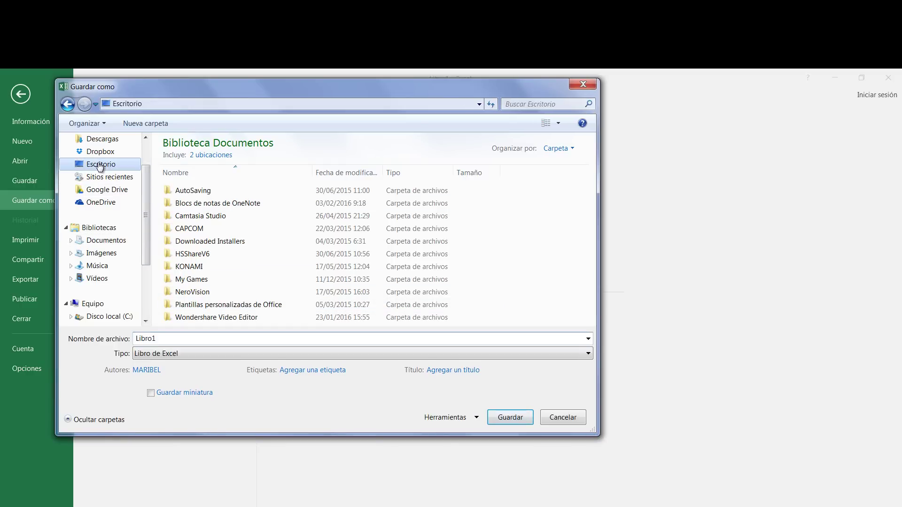
double_click(181, 340)
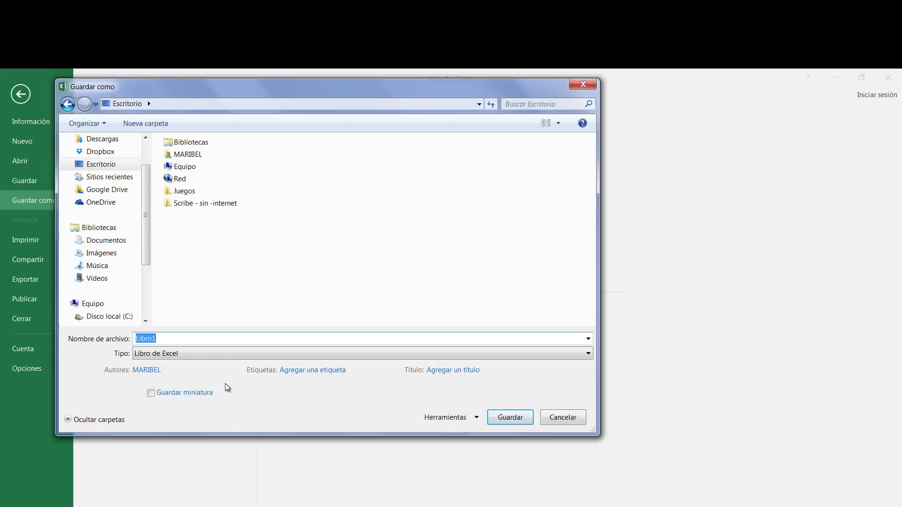
text(ejemplo)
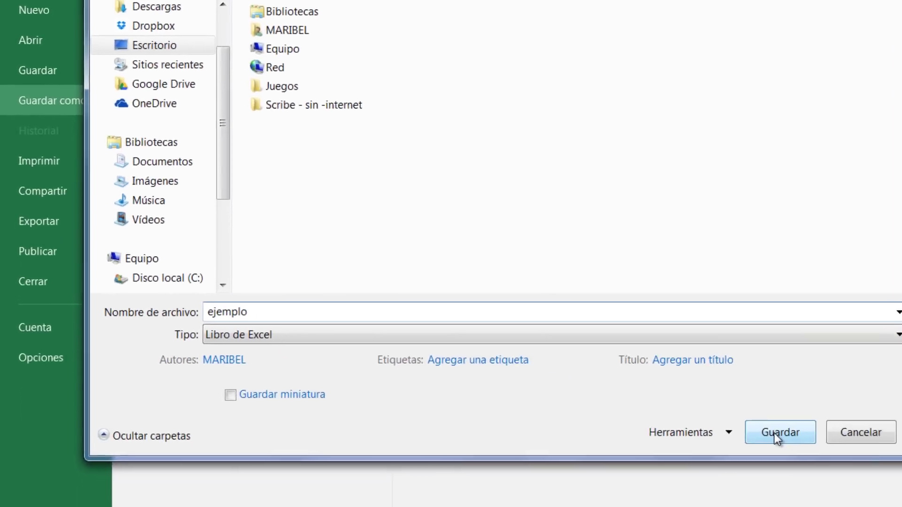
click(777, 433)
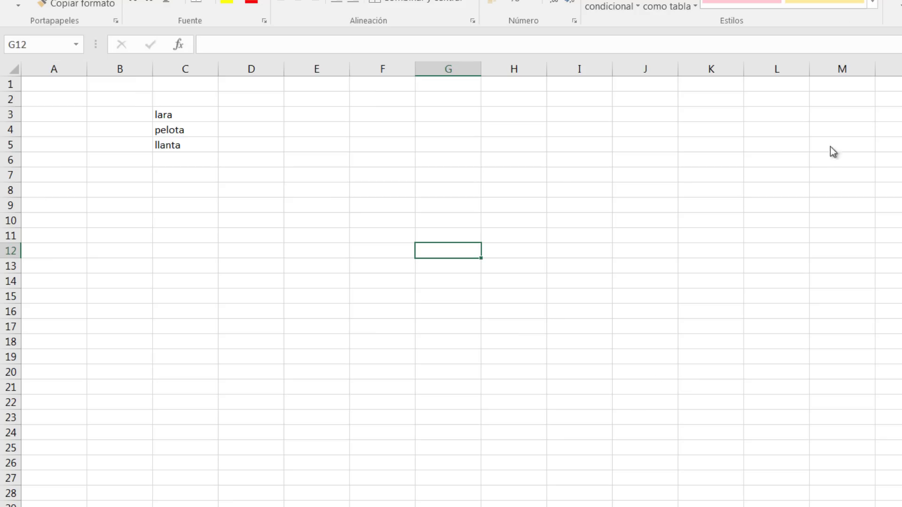